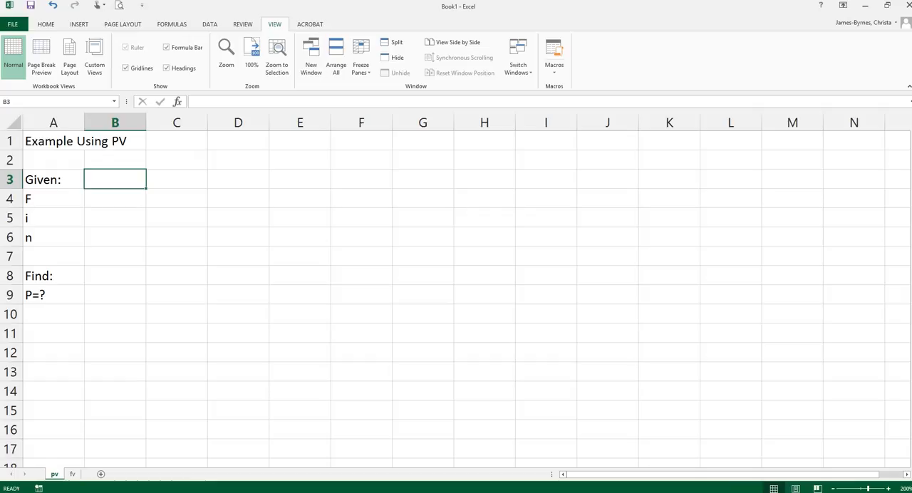
- Enter the heading "Present Value Function (PV)" in cell E2
click(300, 161)
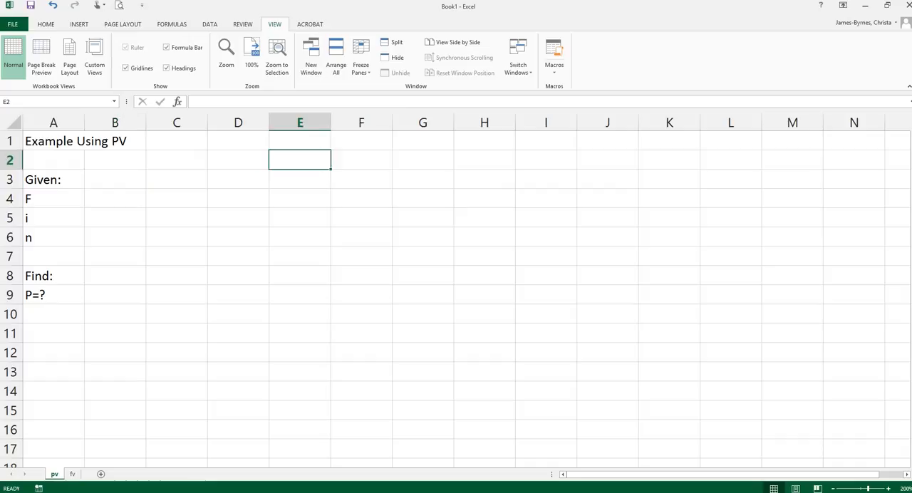
text(Prve)
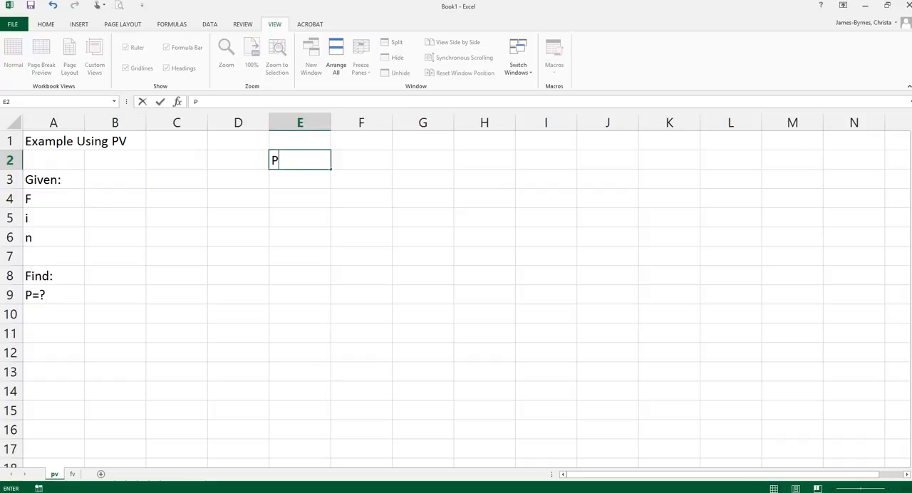
key(BackSpace)
key(BackSpace)
text(esent Value Func)
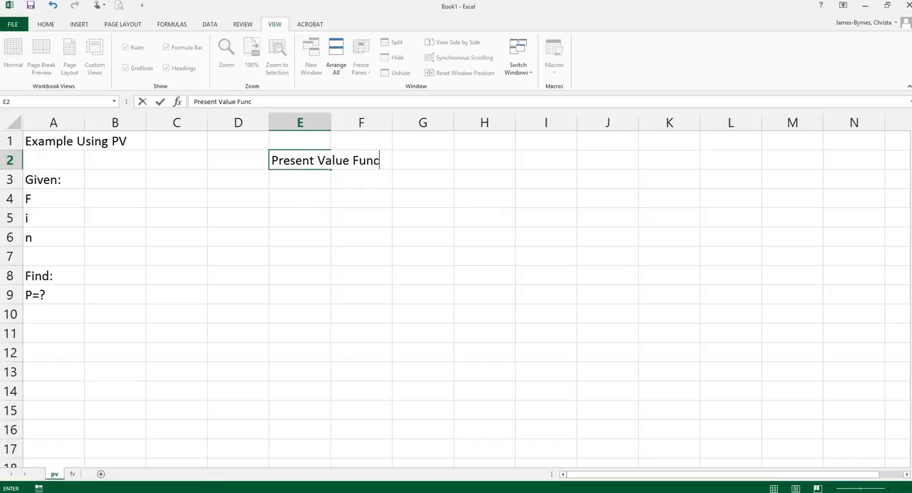
text(tion (PV))
key(Return)
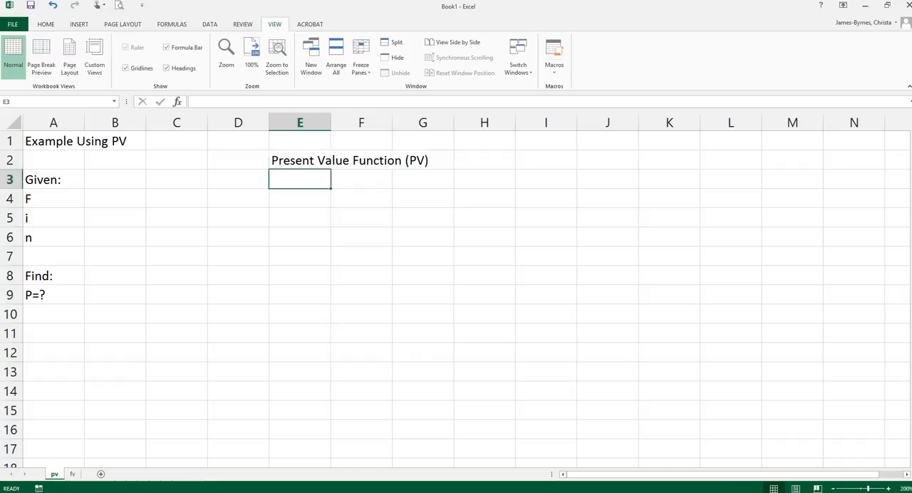
- Add the note "* rate = interest rate/period" in cell E3
text(* rate = intere)
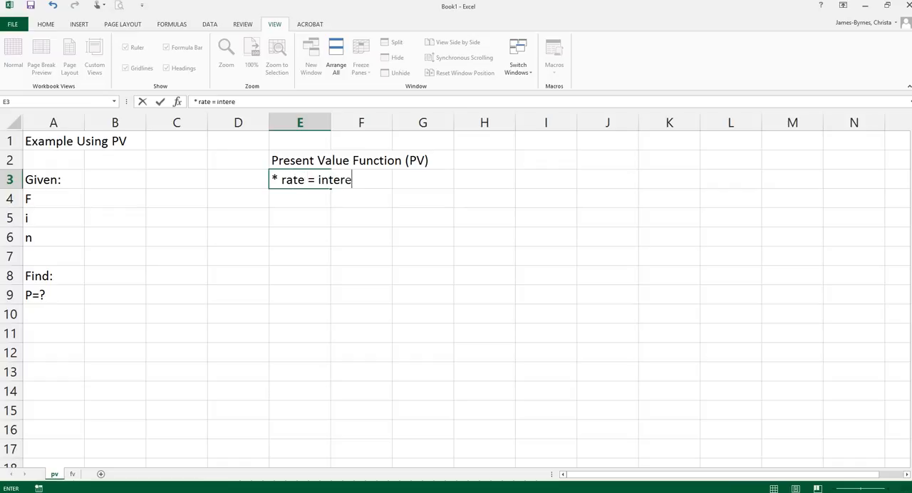
text(st rate/)
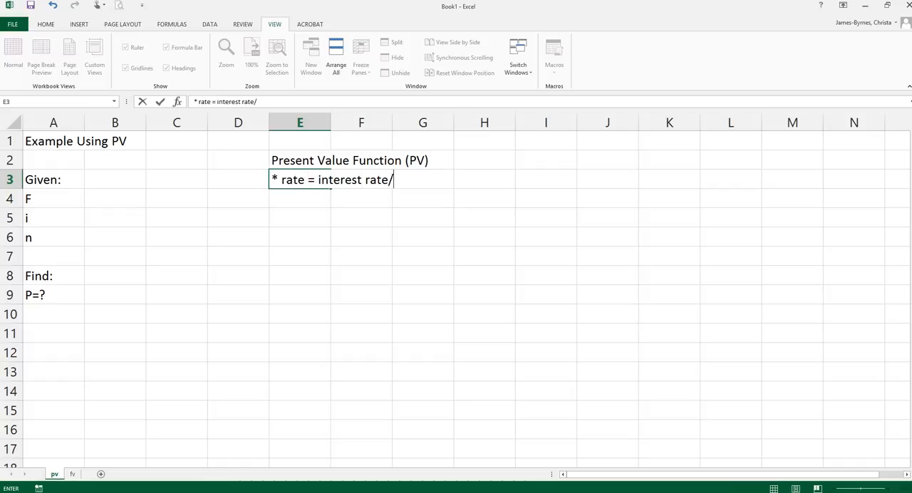
text(period)
key(Return)
- Add the note "* n = number of periods" in cell E4
text(8)
key(BackSpace)
text(* n )
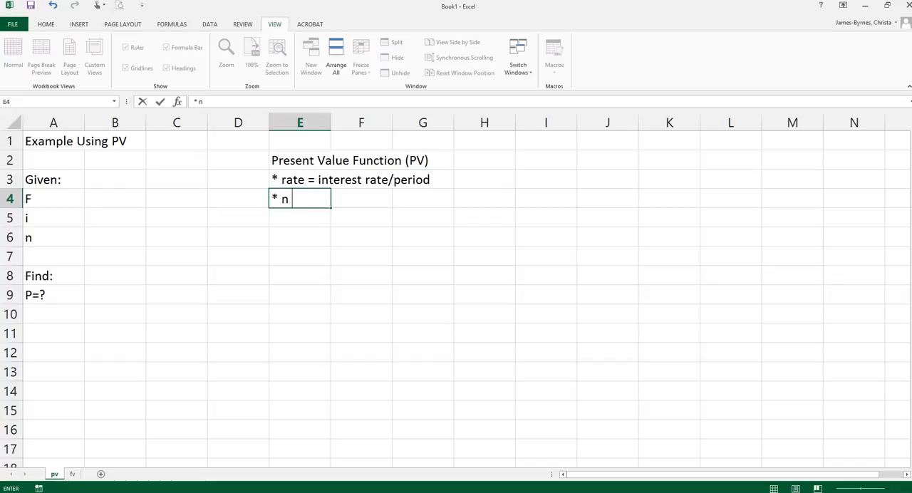
text(= number of )
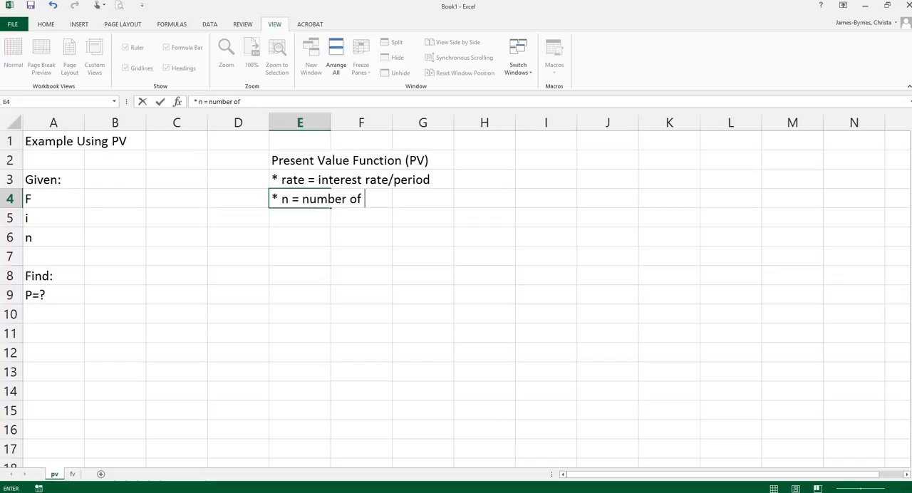
text(periods)
key(Return)
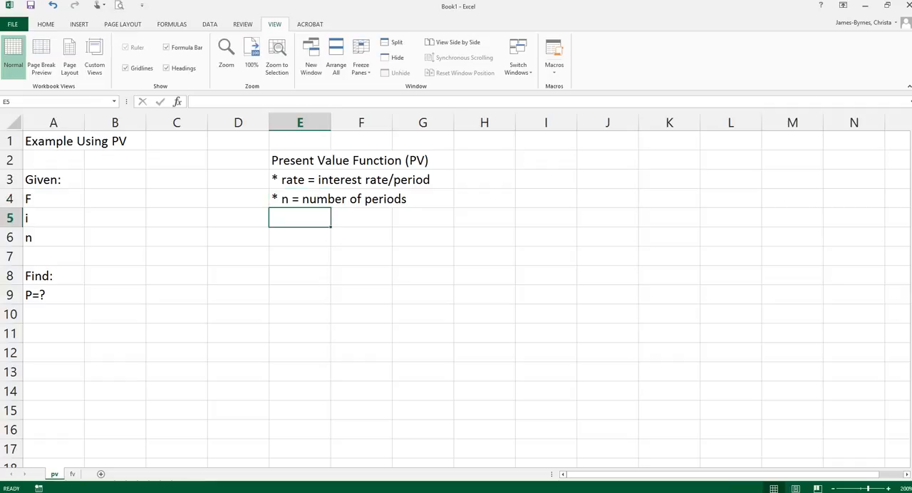
- Add the note "* PMT - ignore for now" in cell E5
text(PMT)
key(BackSpace)
key(BackSpace)
key(BackSpace)
text(* PMT - )
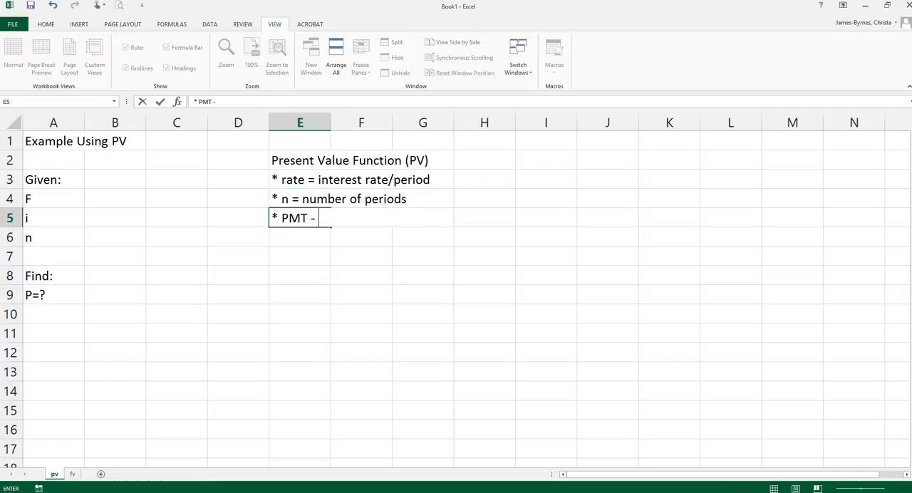
text(ignor now)
key(BackSpace)
key(BackSpace)
key(BackSpace)
key(BackSpace)
text(e for now)
key(ctrl+Return)
key(Return)
- Add the note "* Future Value = F" in cell E6
text(*)
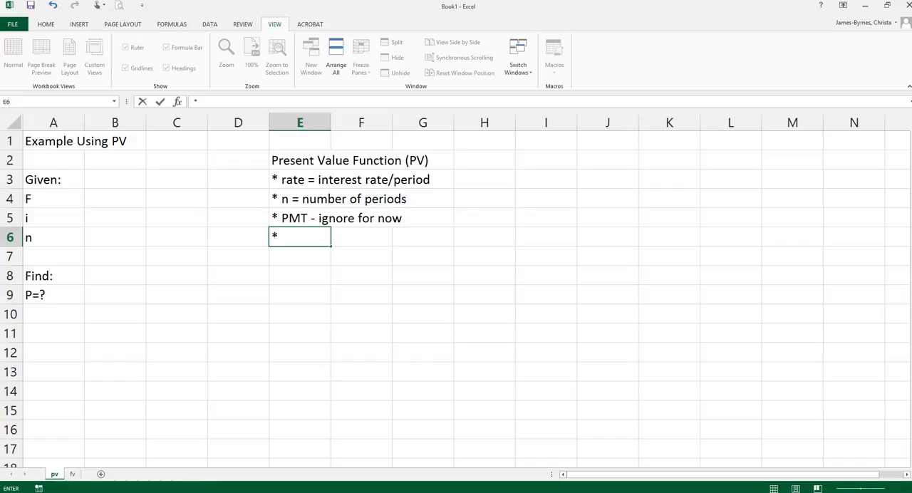
text( Future )
text(F)
key(BackSpace)
text(Vleu =)
key(BackSpace)
key(BackSpace)
key(BackSpace)
key(BackSpace)
key(BackSpace)
key(BackSpace)
text(alue = F)
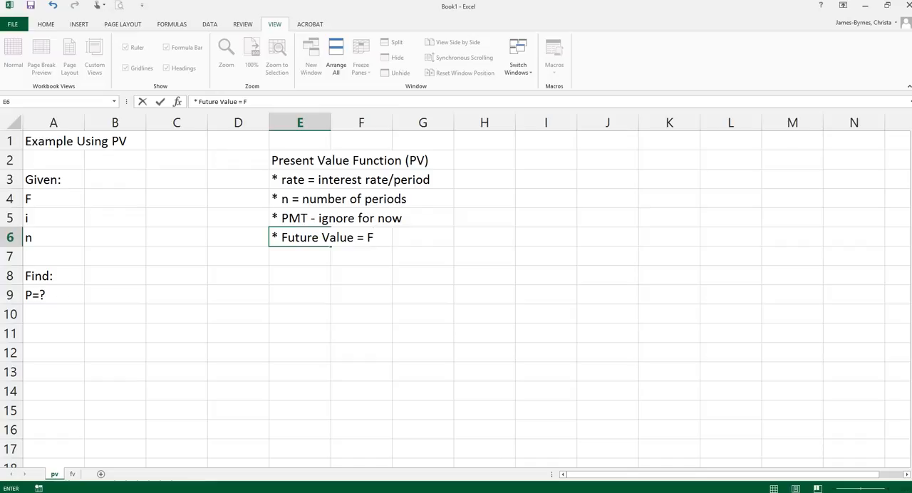
key(Return)
- Add the note "* Type - leave blank for end of year" in cell E7
text(* Tpe)
key(BackSpace)
key(BackSpace)
text(ype)
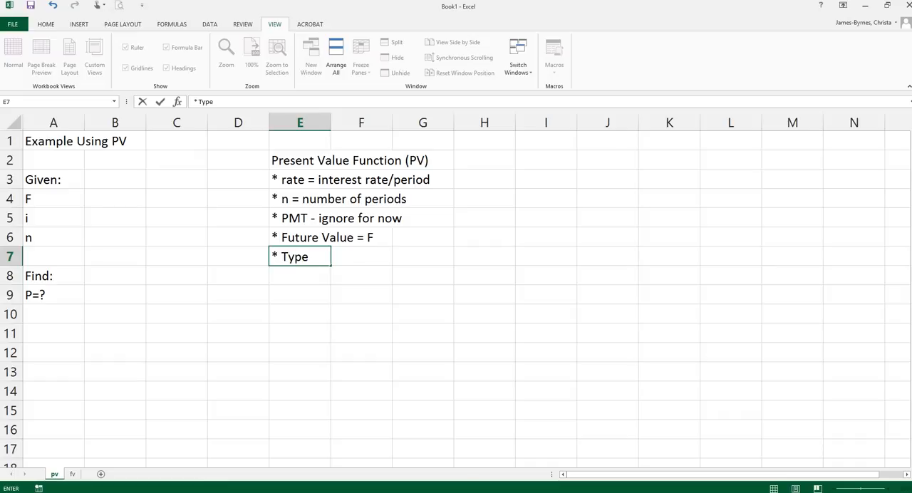
text( - )
text(leave blank fo)
text(r endo fo)
key(BackSpace)
key(BackSpace)
key(BackSpace)
key(BackSpace)
text(of year)
key(Return)
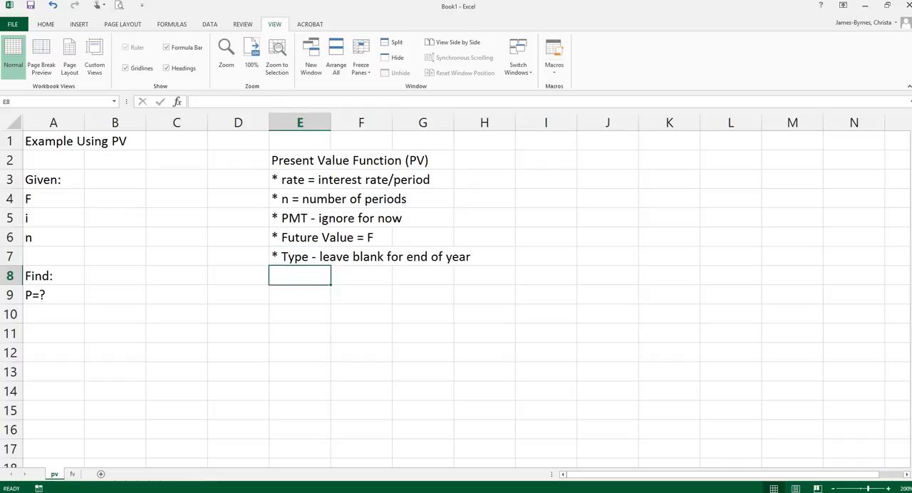
- Enter the given future value F as $10,000 in cell B4
click(115, 199)
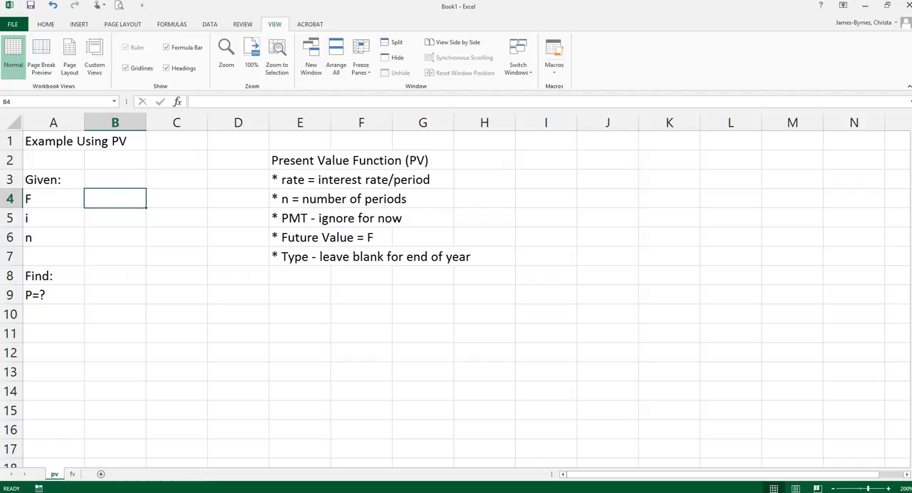
text($10,000)
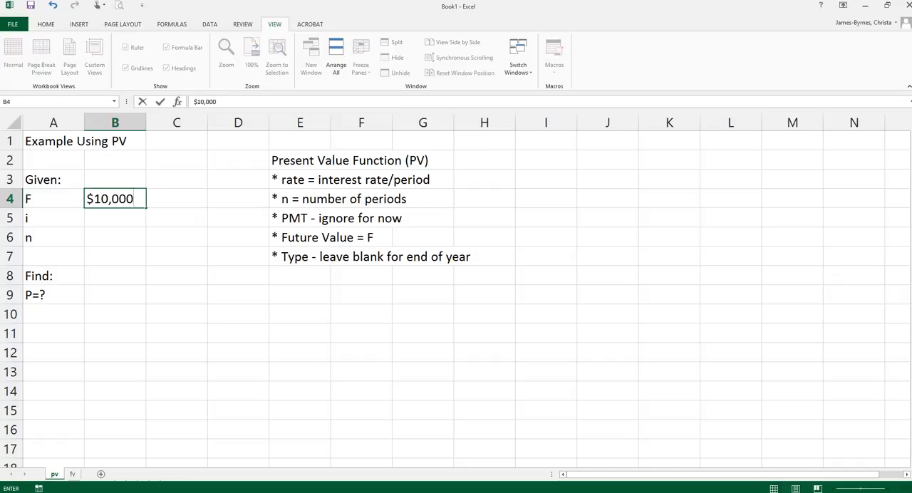
key(Return)
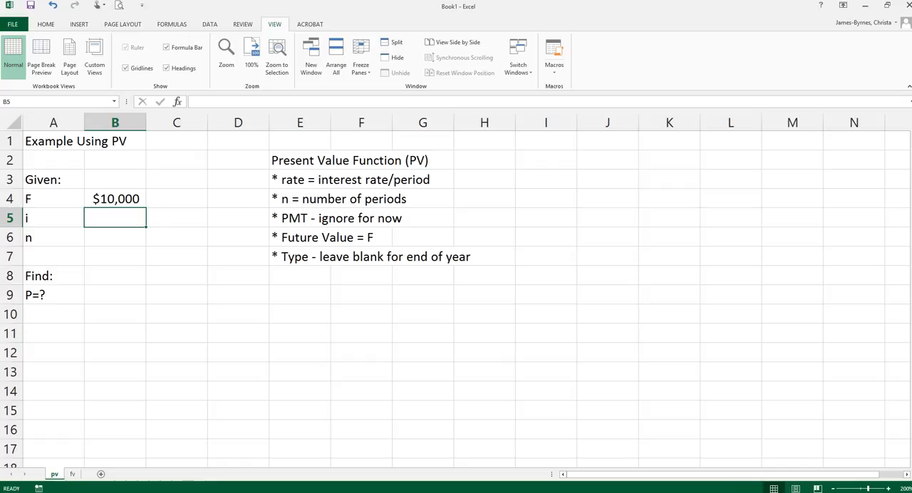
- Enter the interest rate i as 7% in B5 and label it "annually" in C5
text(7%)
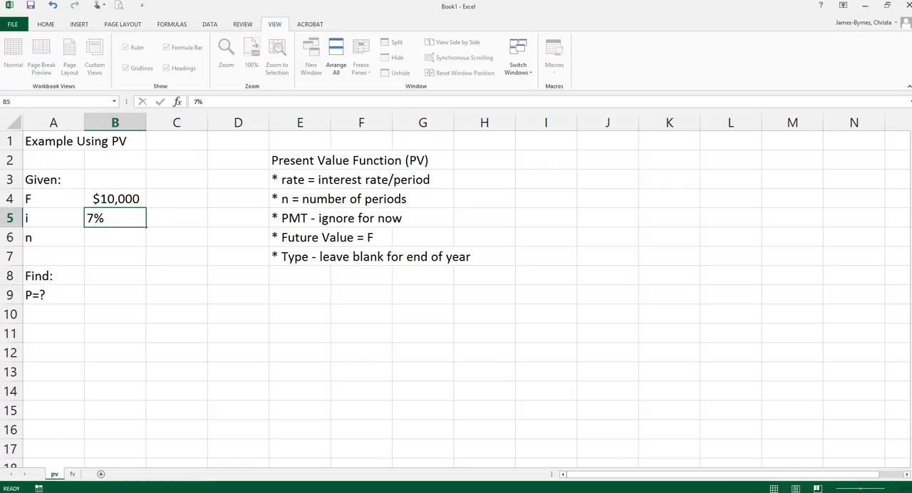
key(Tab)
text(compu)
key(BackSpace)
key(BackSpace)
key(BackSpace)
key(BackSpace)
key(BackSpace)
text(annuall)
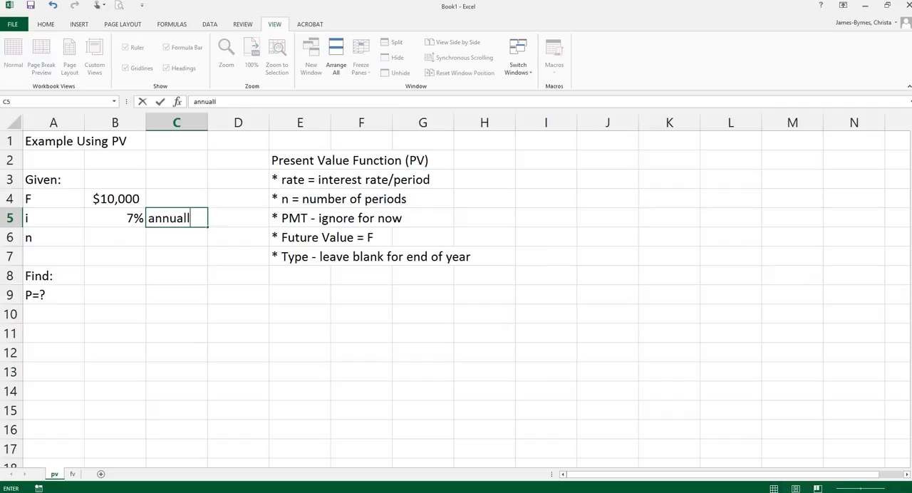
text(y)
key(Return)
- Enter the number of periods n as 3 in B6 and label it "years" in C6
text(3)
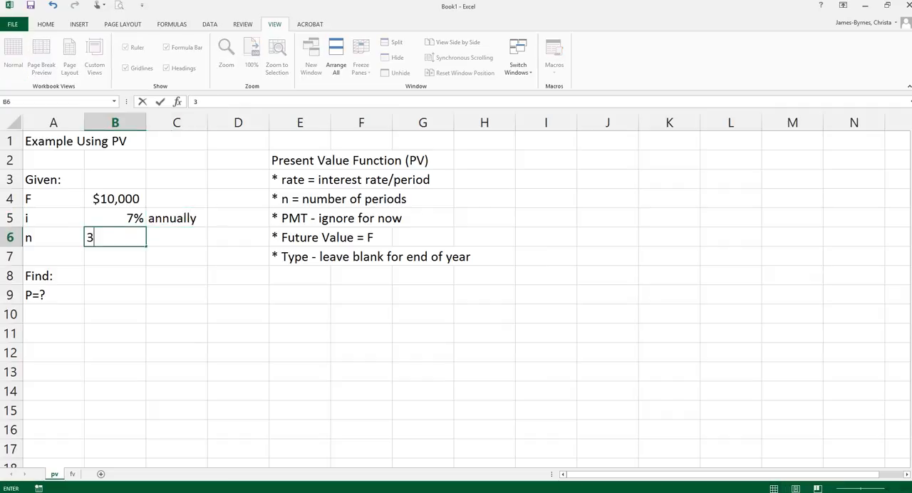
key(Tab)
text(years)
key(Return)
key(Return)
key(Return)
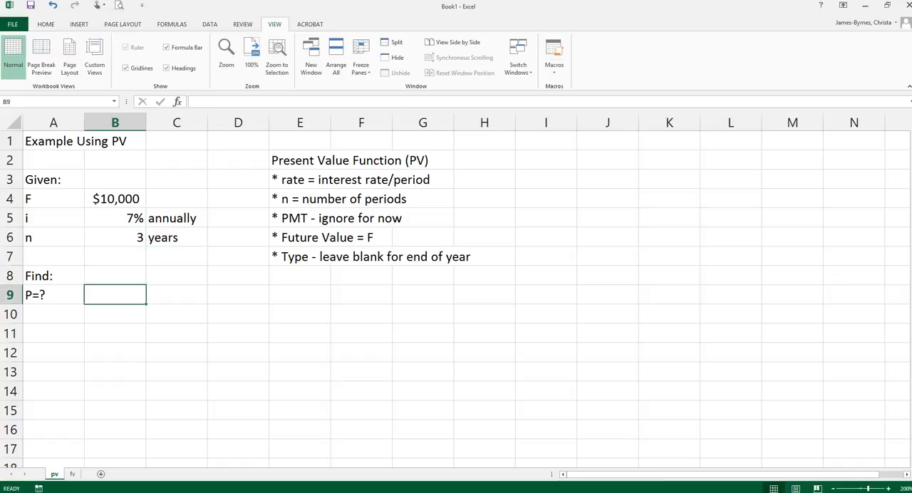
text(=)
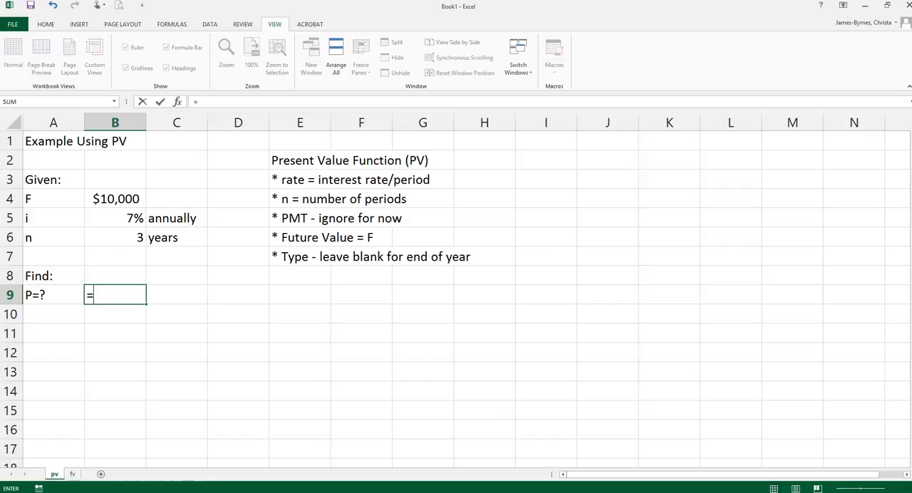
text(pv()
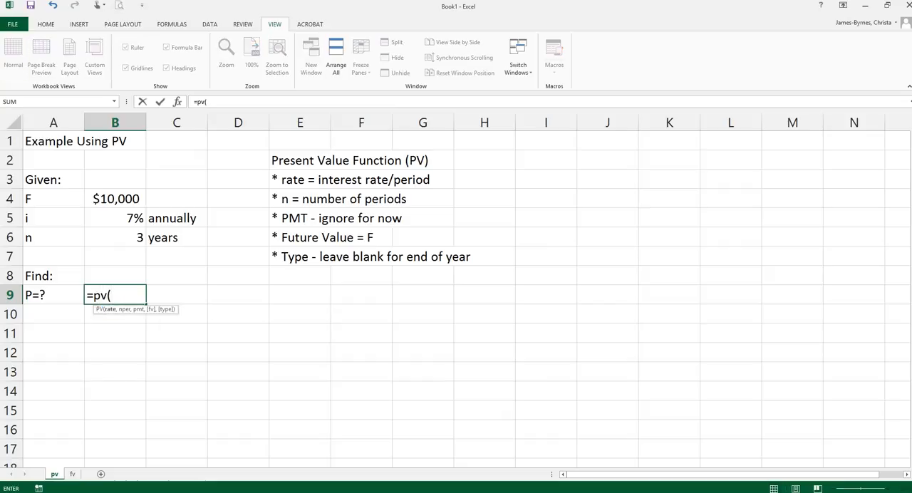
key(BackSpace)
key(BackSpace)
key(BackSpace)
key(BackSpace)
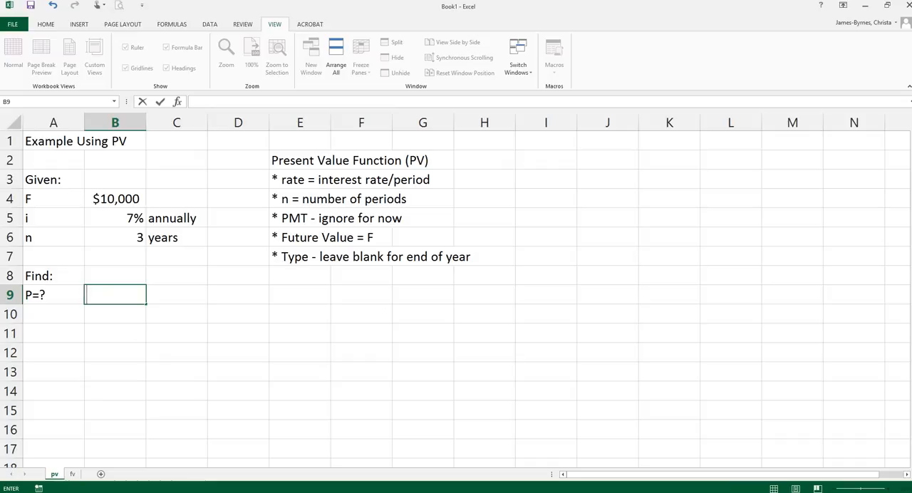
- Search the function library for "present value" and insert the PV function into cell B9
key(shift+F3)
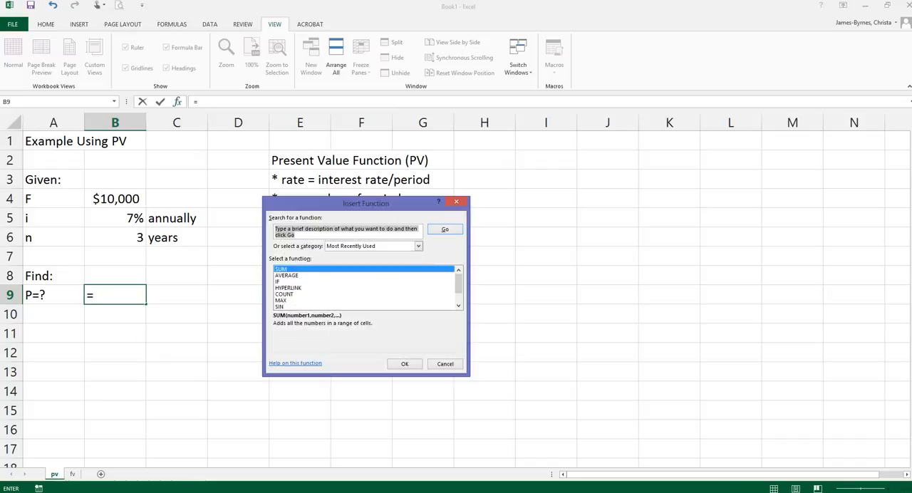
text(present value)
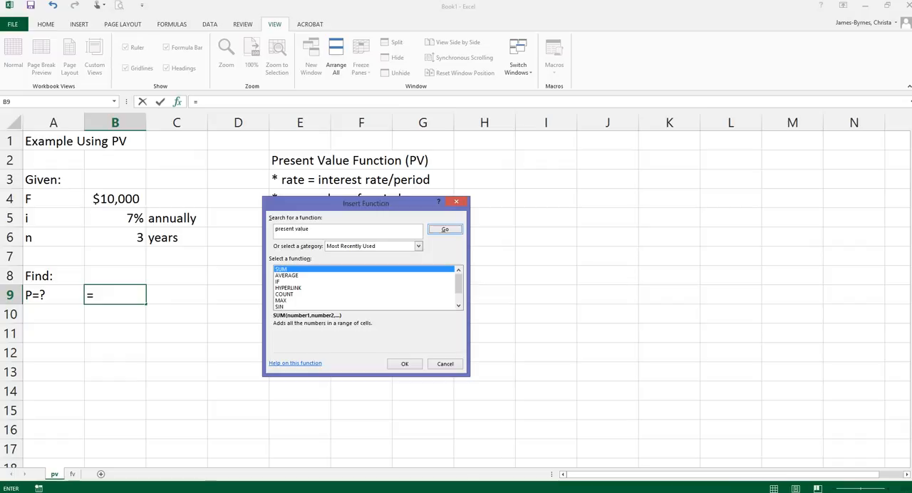
key(Return)
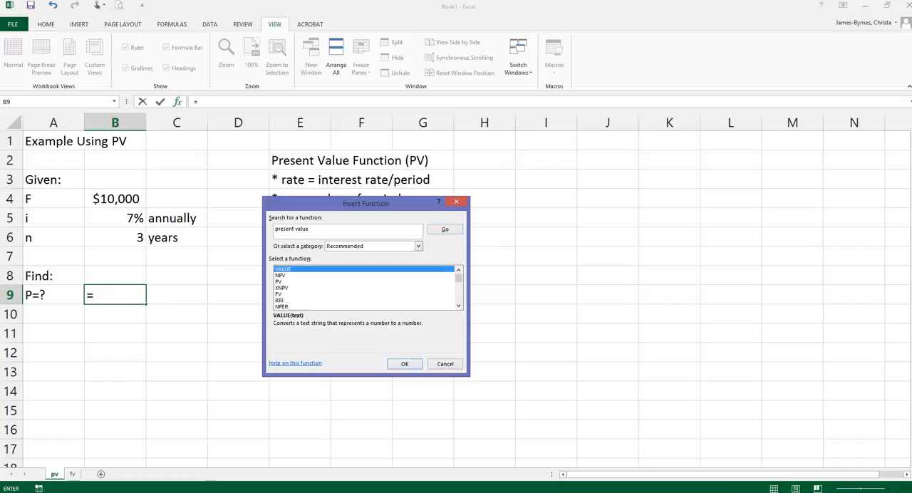
click(280, 282)
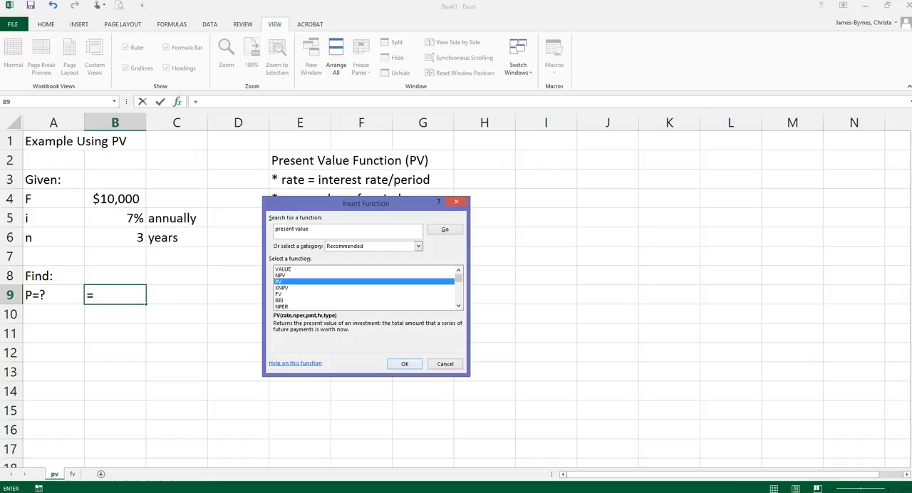
click(404, 363)
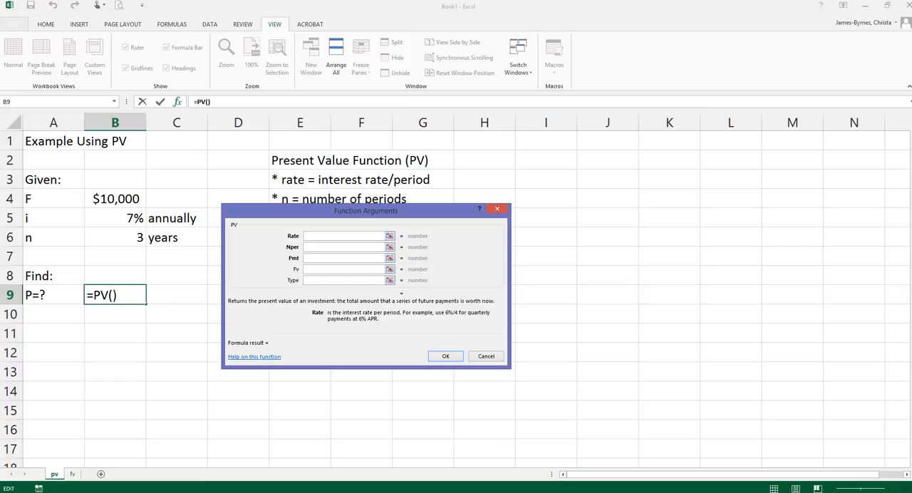
- Complete the PV function with Rate B5, Nper B6 and Fv B4, leaving Pmt and Type blank
click(115, 219)
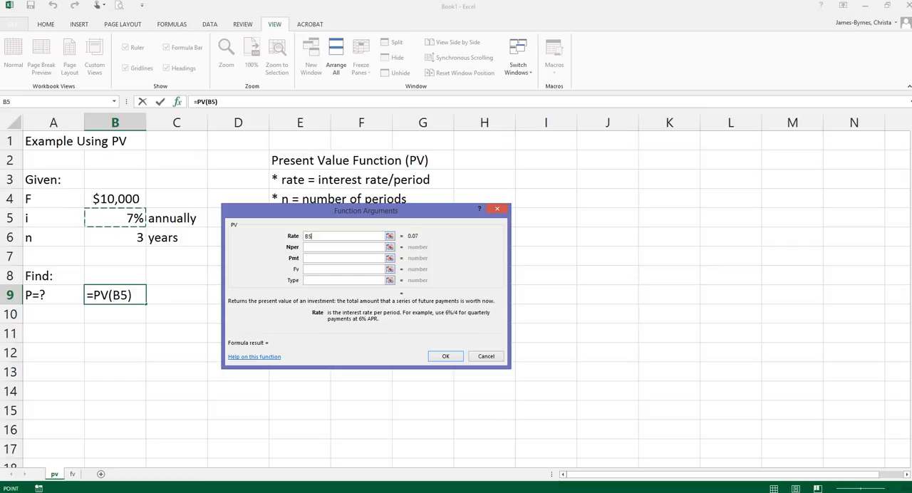
click(344, 247)
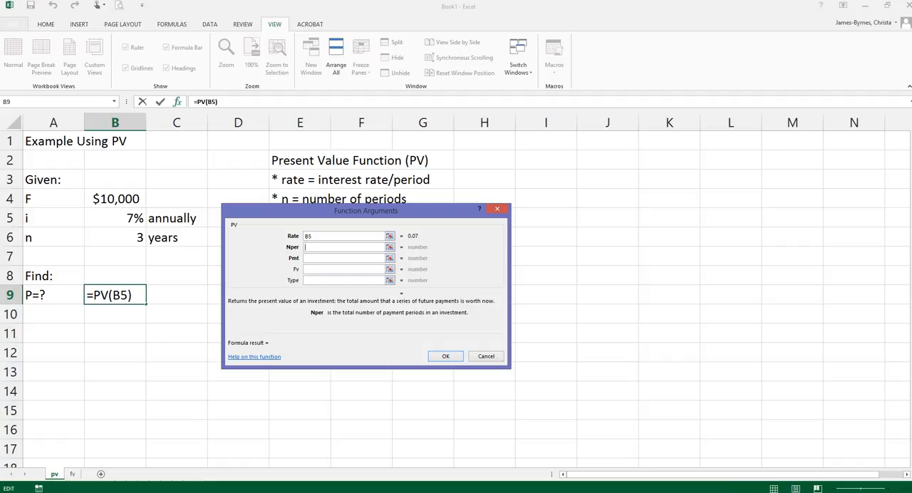
click(115, 238)
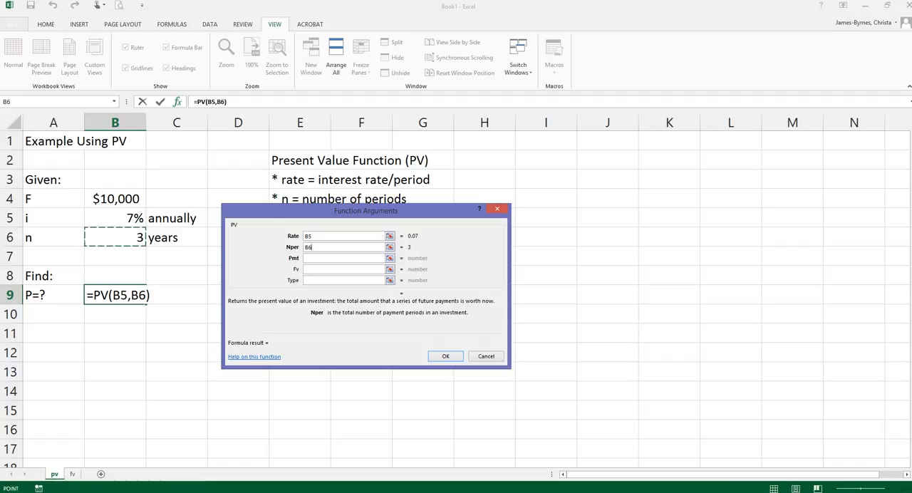
click(344, 258)
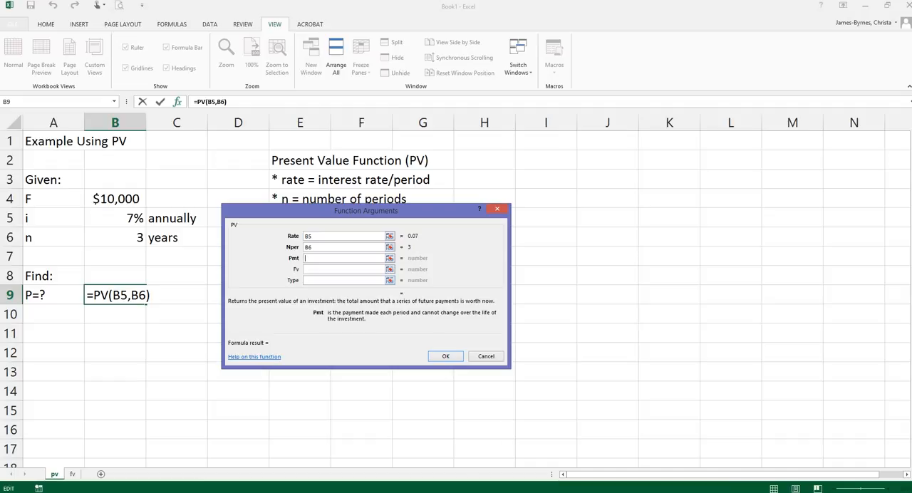
click(345, 269)
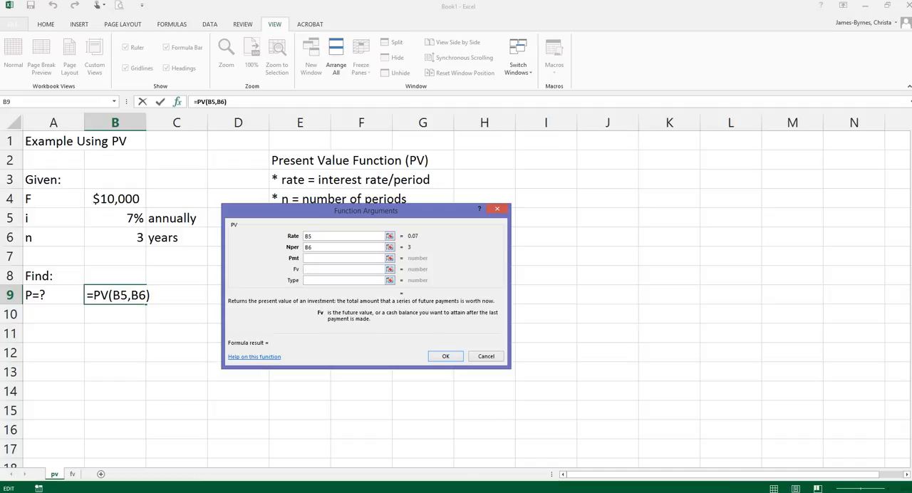
click(115, 199)
key(Return)
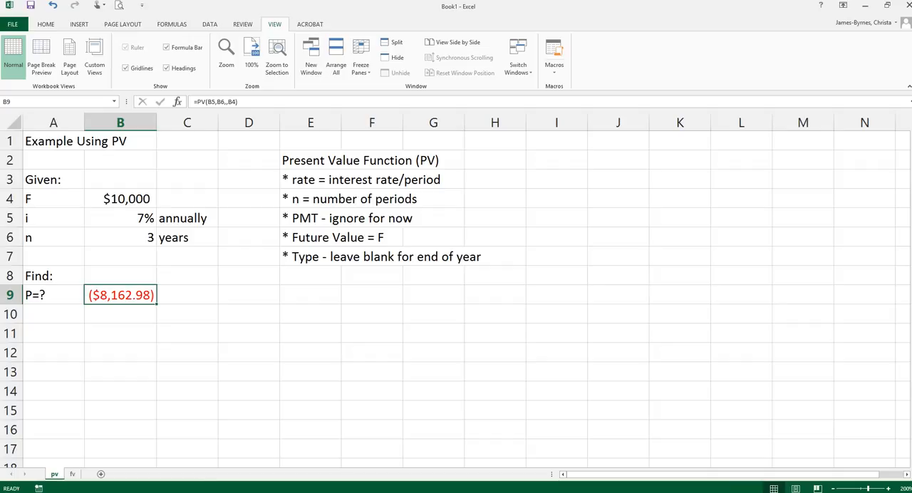
- Change the interest rate's label in C5 to "semi-annually"
click(187, 218)
text(s)
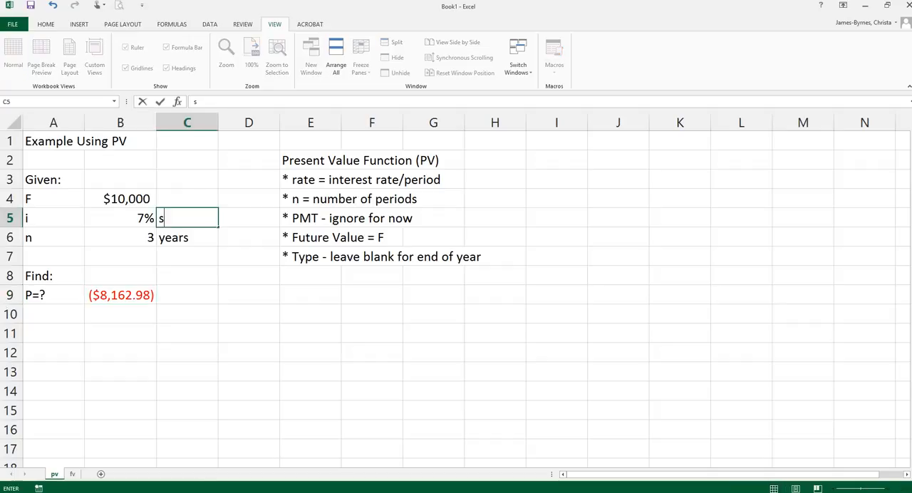
text(emi-annually)
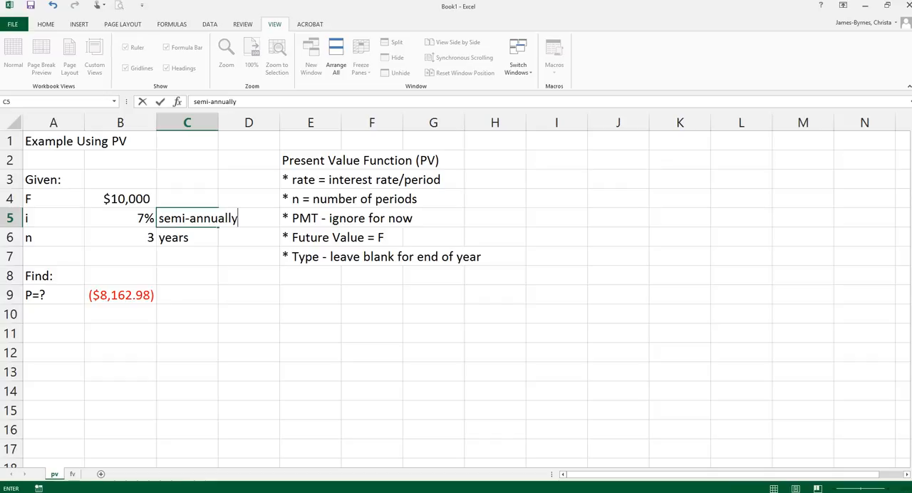
key(Return)
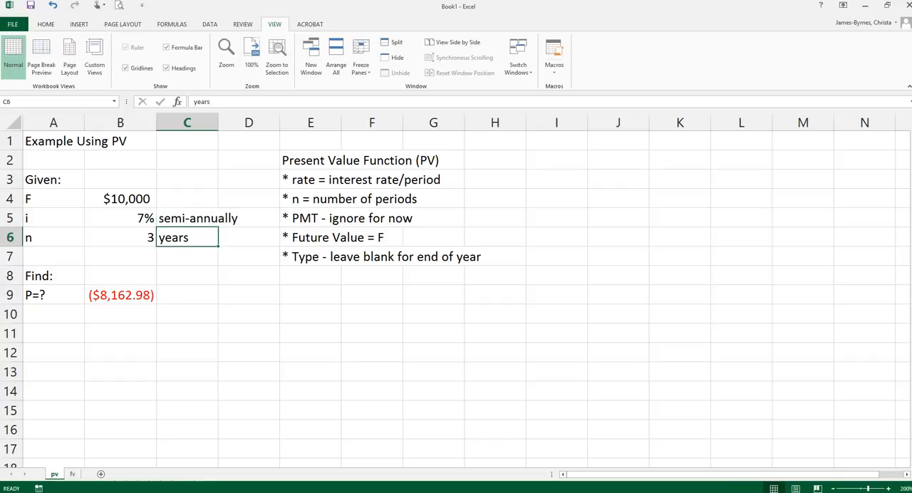
- Set the number of periods in B6 to 6 and change its label in C6 to "periods"
click(120, 237)
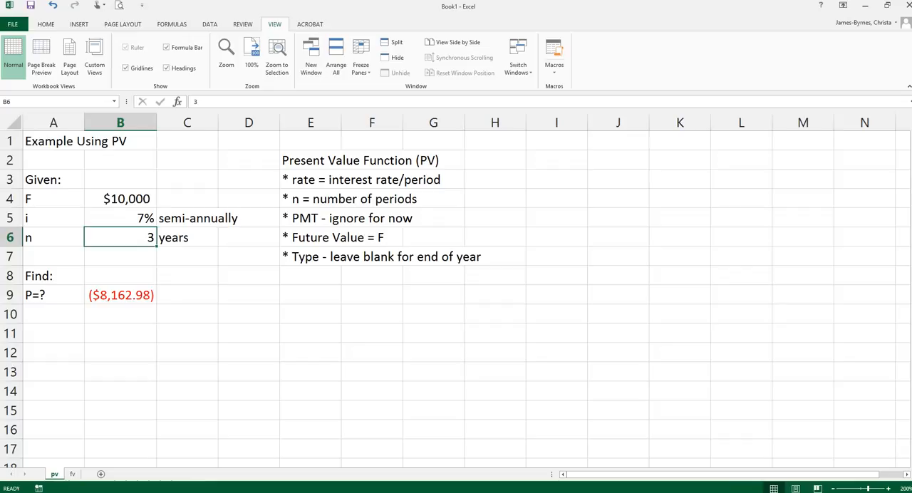
text(6)
key(Tab)
text(periods)
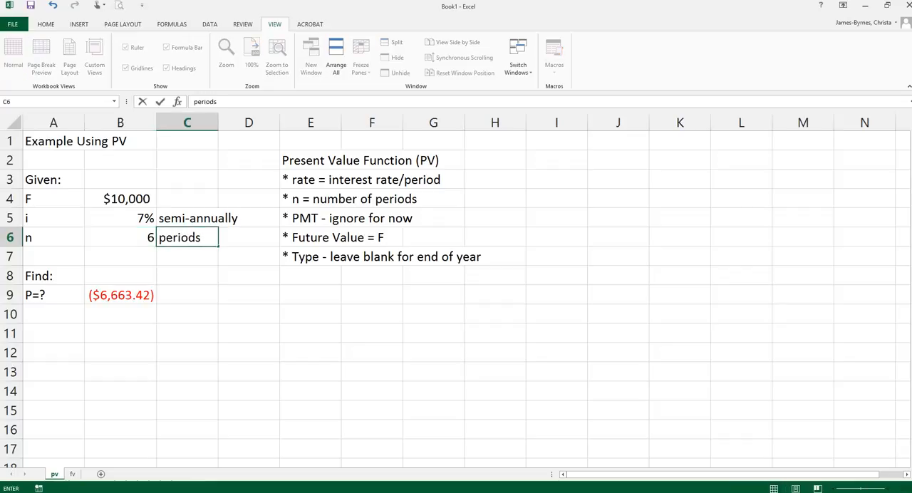
key(Return)
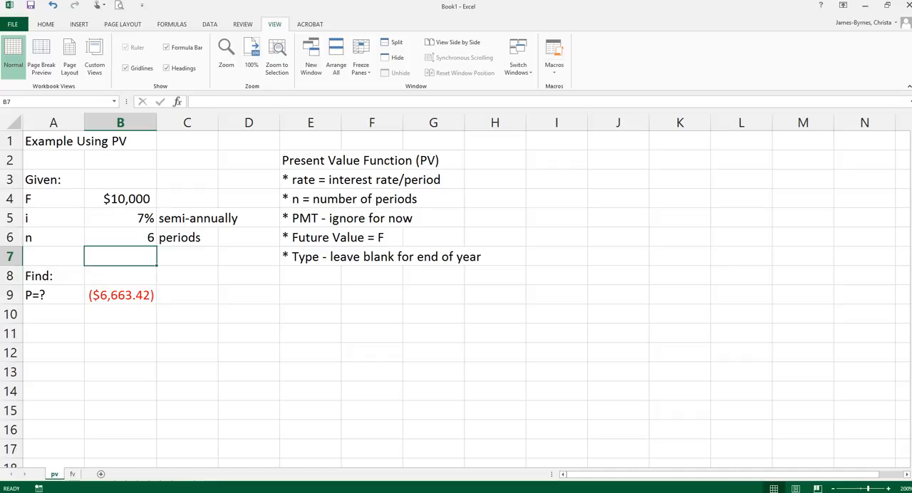
text(=)
key(shift+F3)
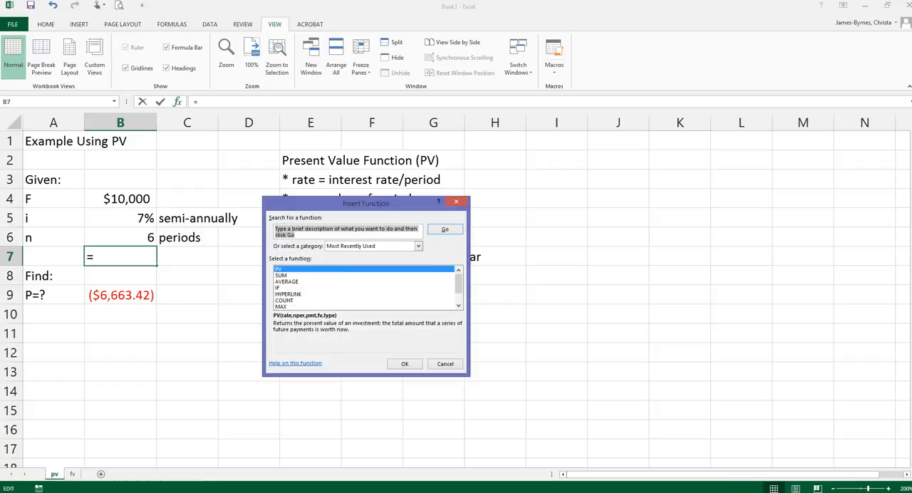
click(446, 364)
double_click(138, 295)
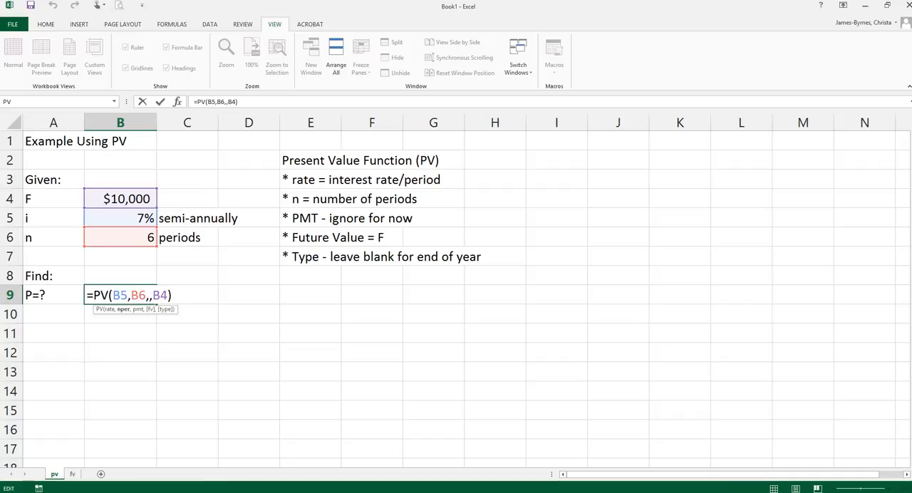
click(120, 295)
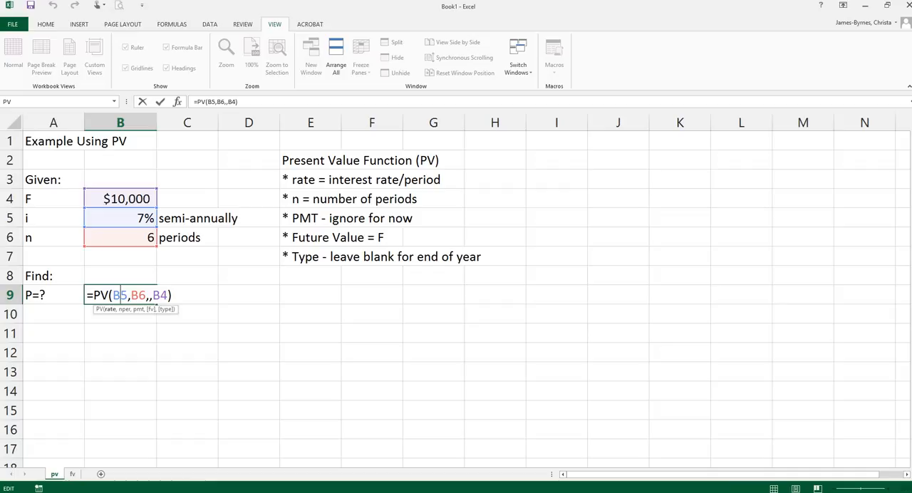
- Convert the interest rate in B5 to a semi-annual rate with the formula =7%/2
click(120, 218)
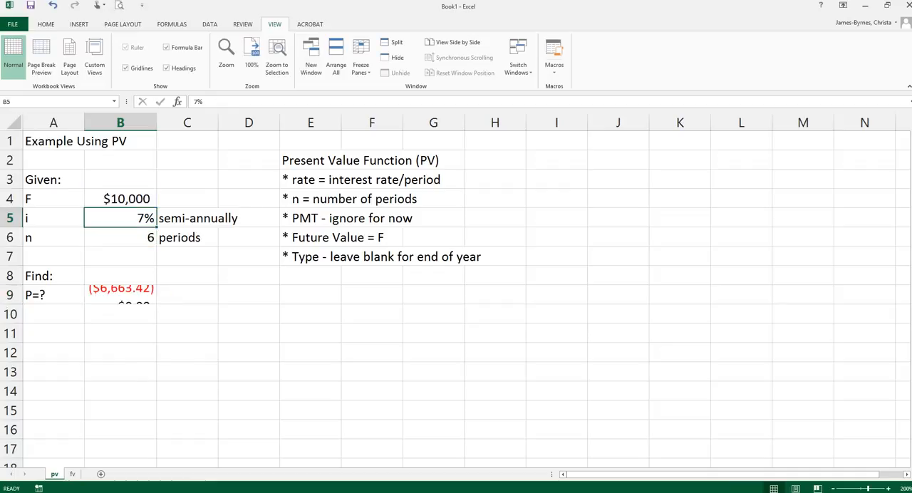
key(F2)
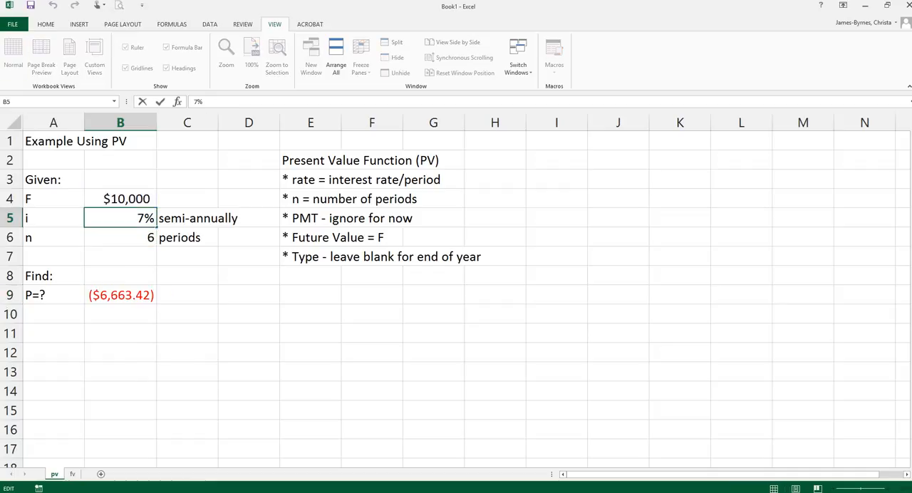
text(/2)
key(Return)
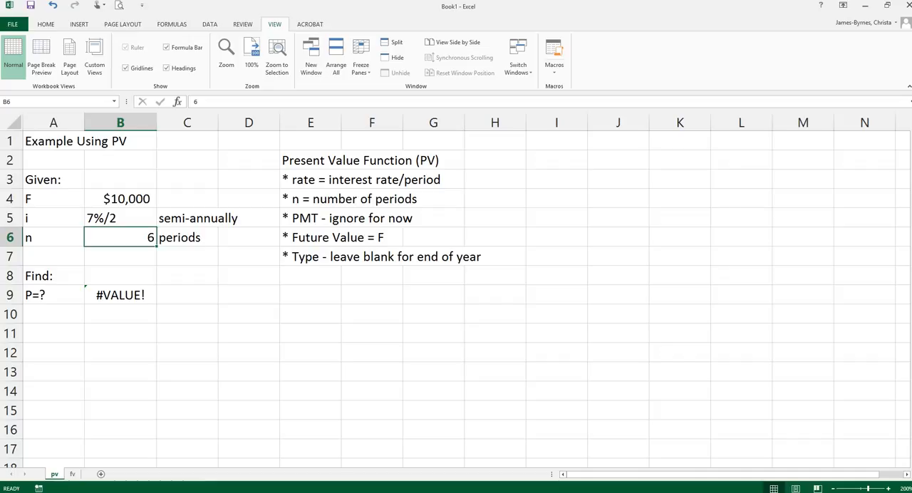
key(Up)
key(F2)
key(Home)
text(=)
key(Return)
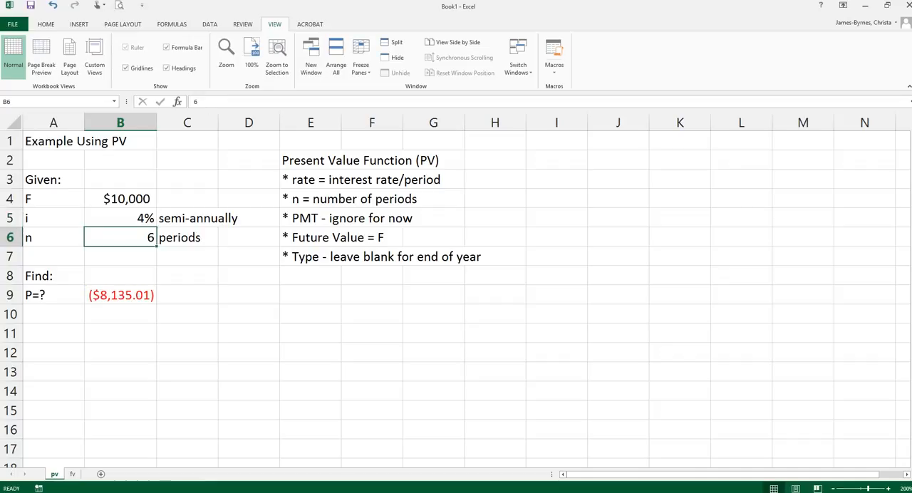
- Increase the percentage format of the interest rate in B5 to one decimal place
key(Up)
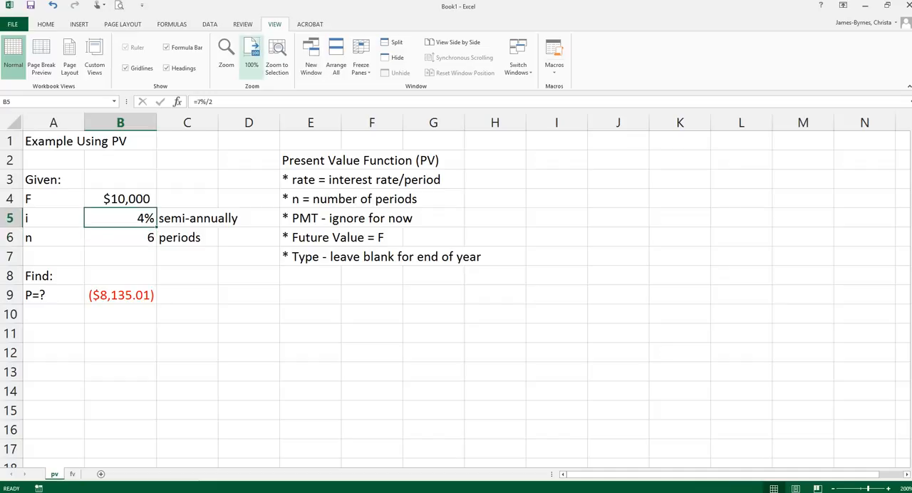
click(45, 25)
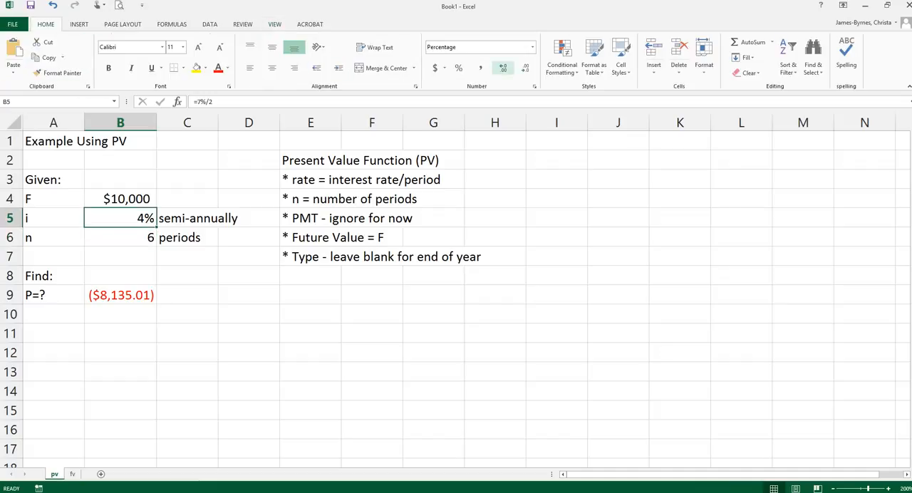
click(503, 67)
click(187, 295)
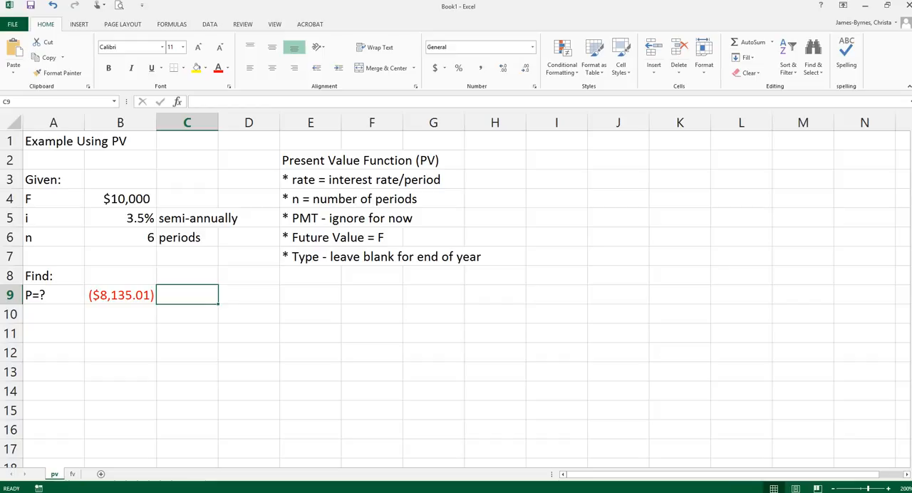
- Replace the interest rate in B5 with the formula =10%
click(120, 218)
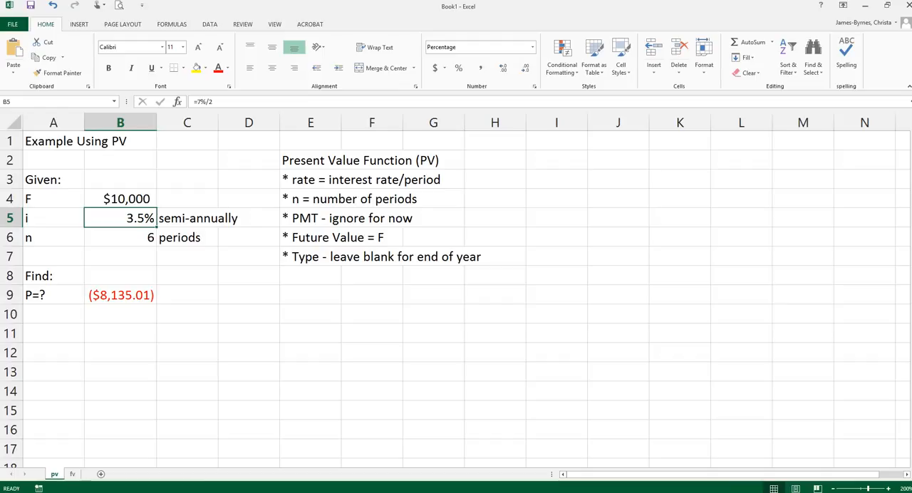
text(10/2)
key(BackSpace)
key(BackSpace)
key(BackSpace)
key(BackSpace)
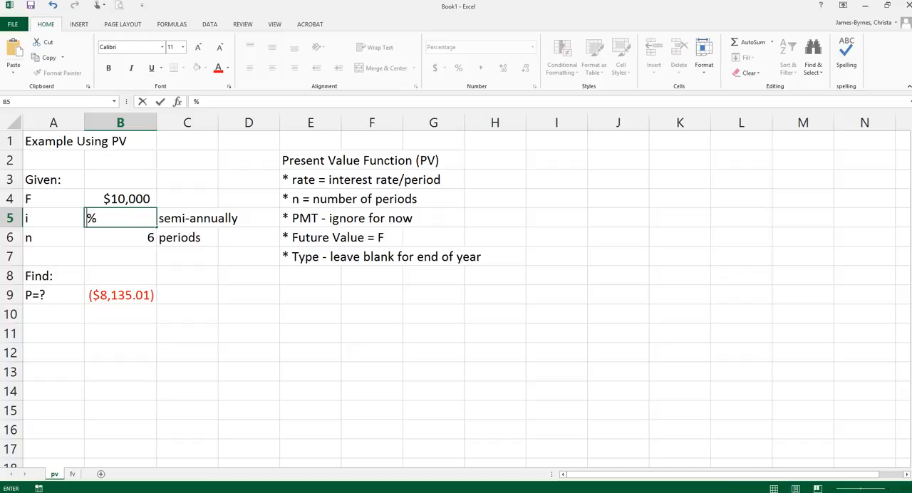
text(=10)
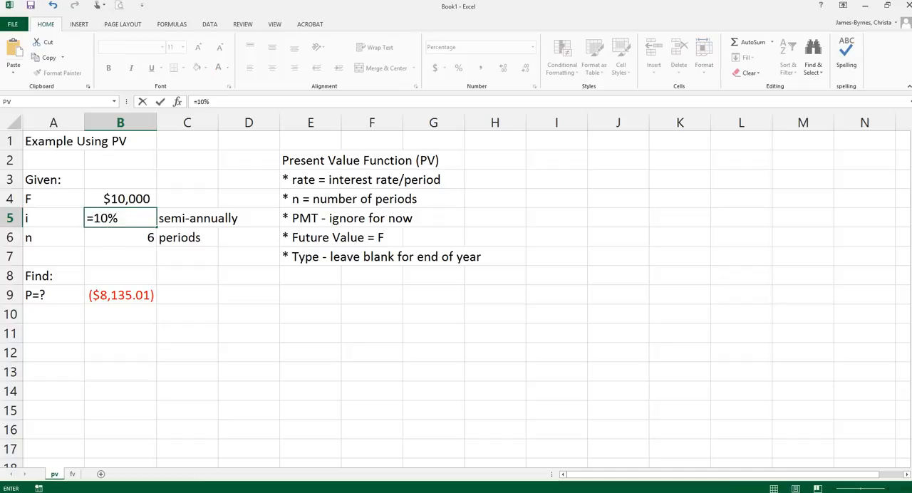
key(Tab)
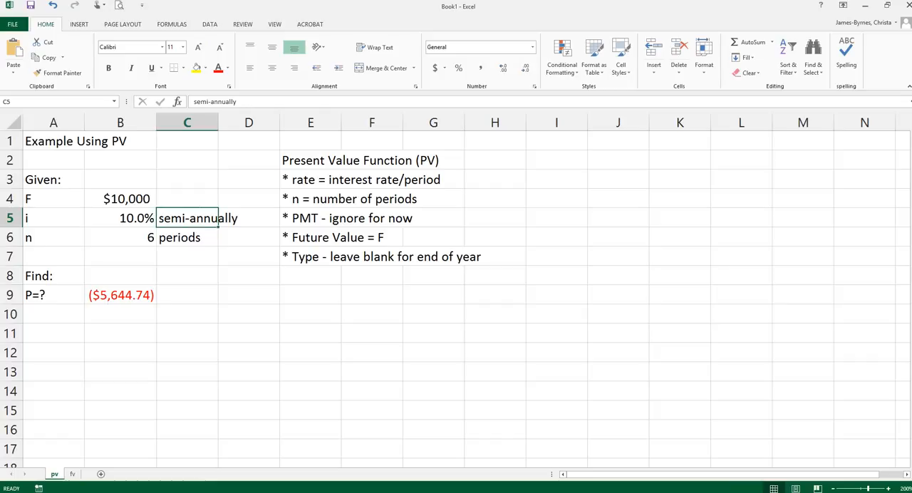
- Halve the rate in B5 by making its formula =10%/2, and set the number of periods in B6 to 10
click(121, 219)
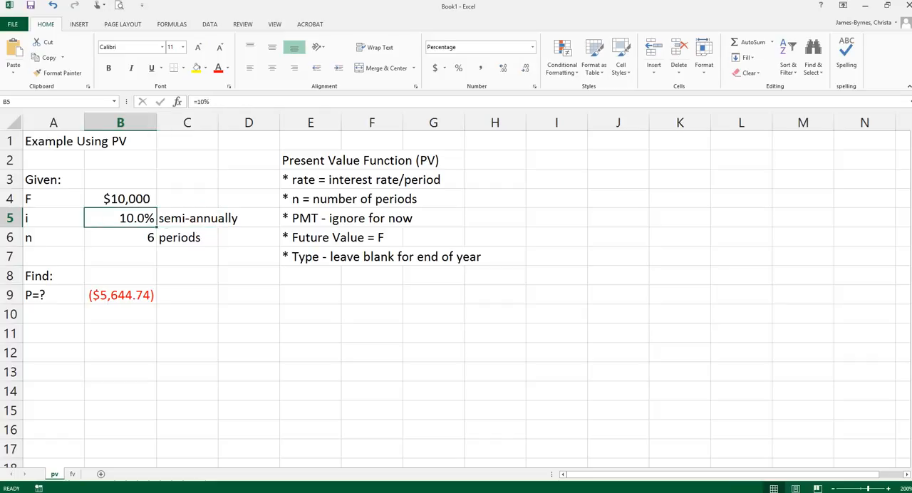
key(F2)
text(/2)
key(Return)
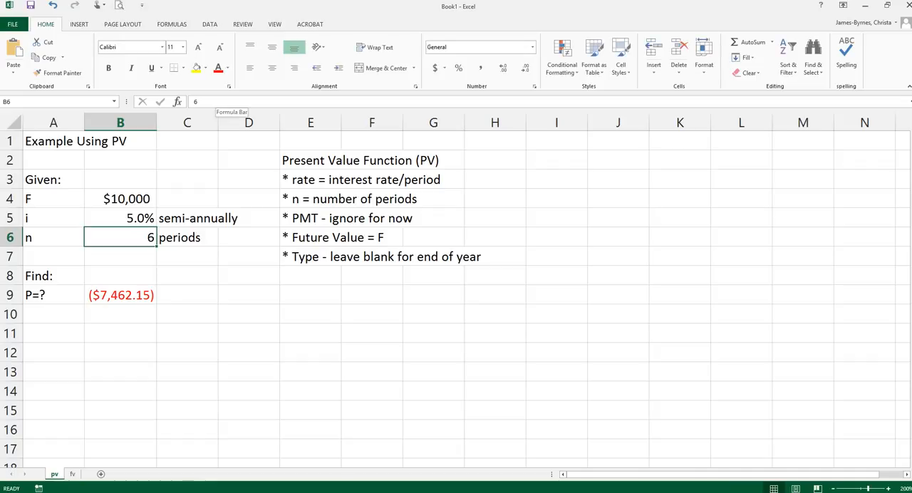
text(10)
key(Return)
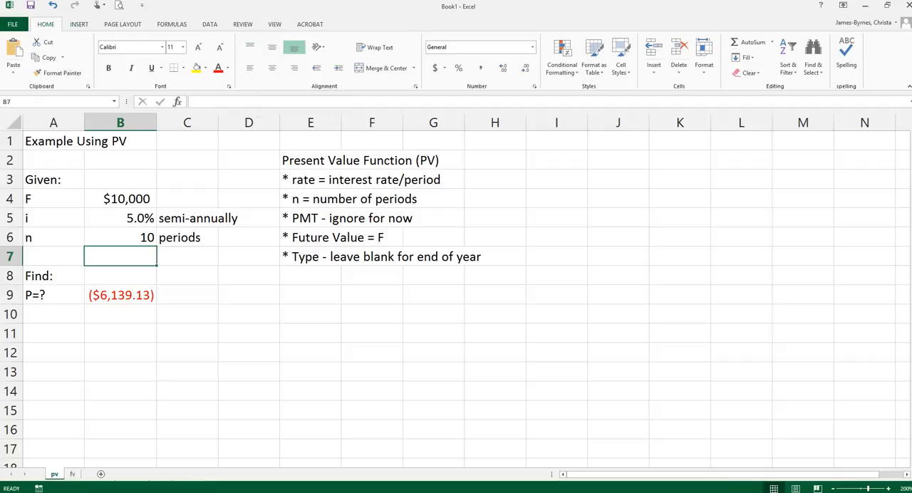
- On the fv sheet, add the label "Find:" in A8 and "F" in A9
click(72, 474)
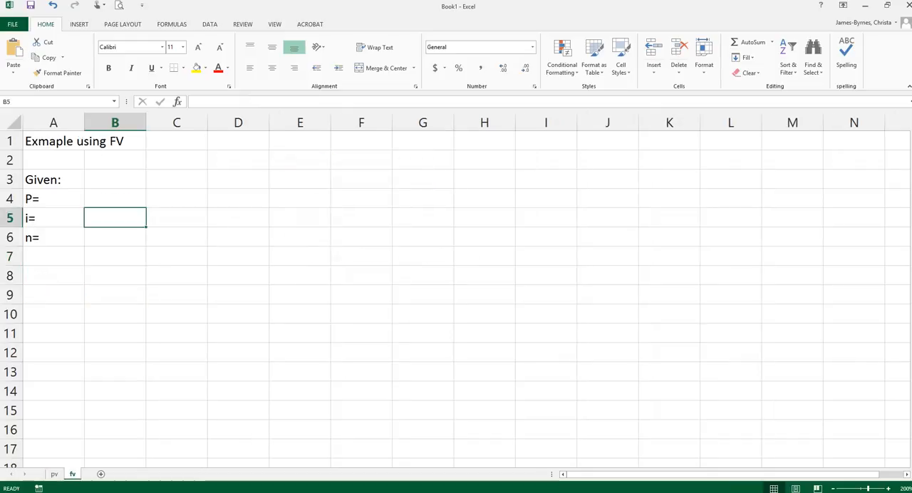
click(238, 160)
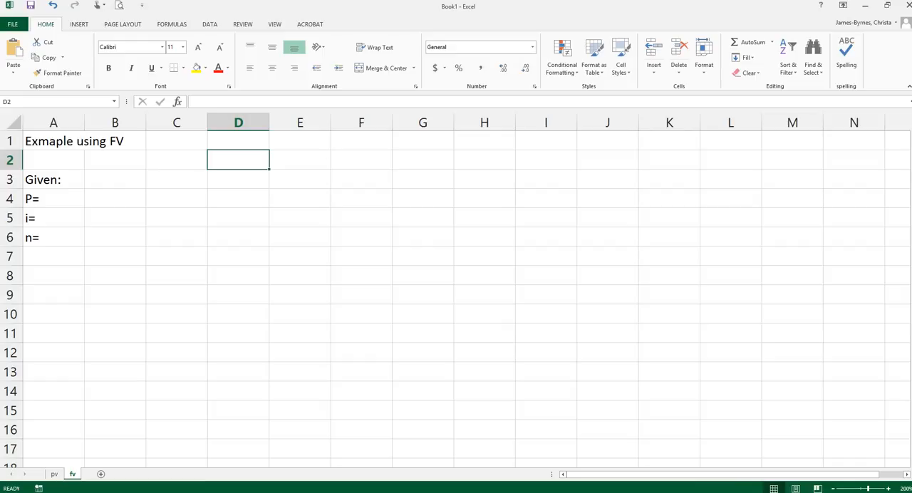
click(53, 276)
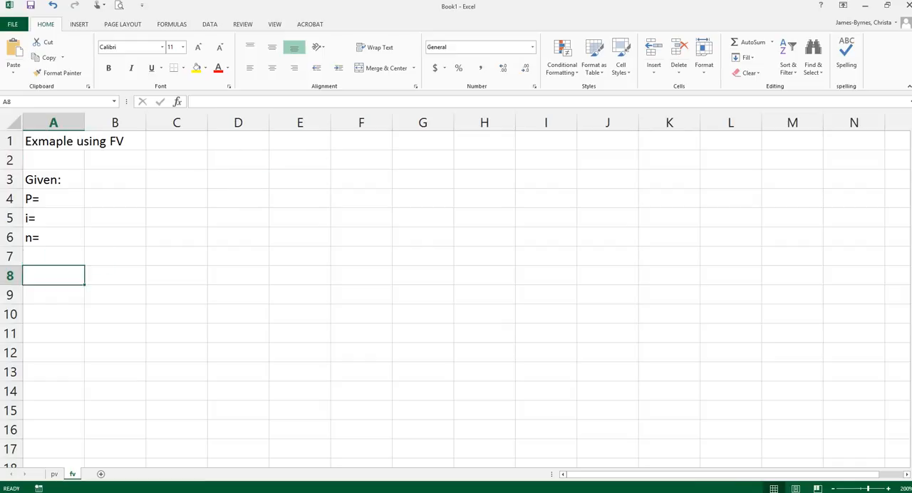
text(Find:)
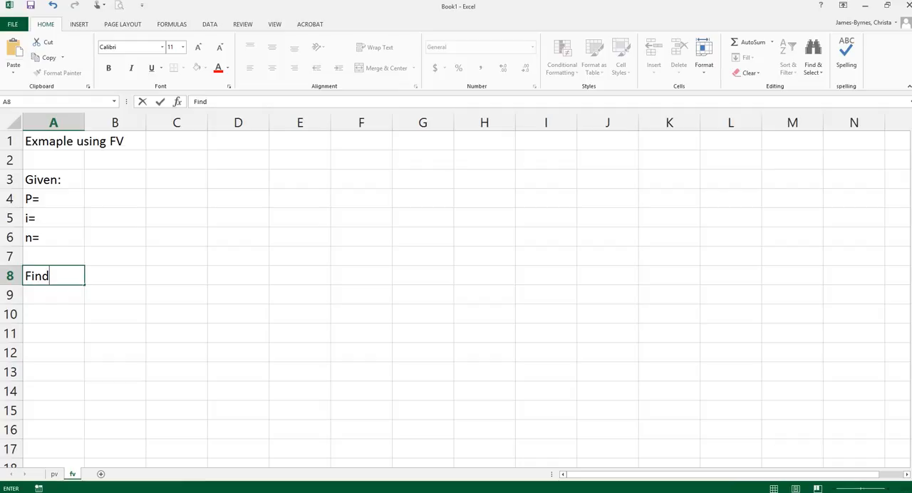
key(Return)
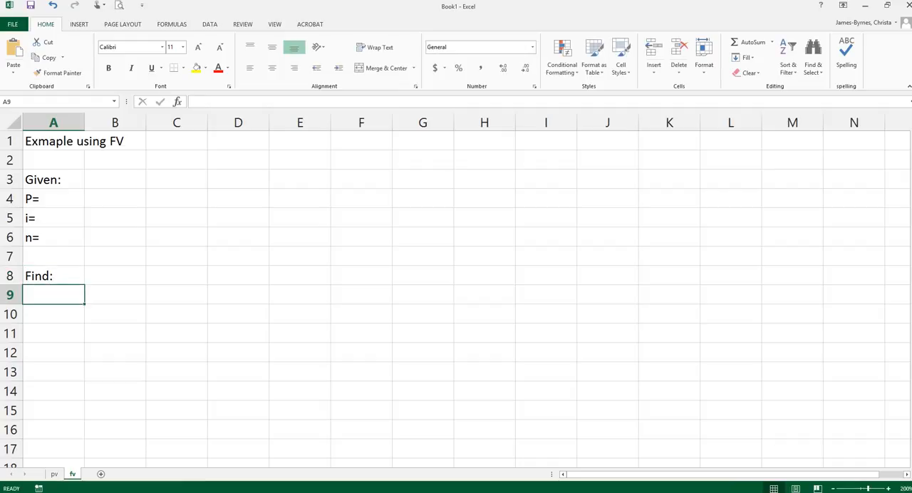
text(F)
key(BackSpace)
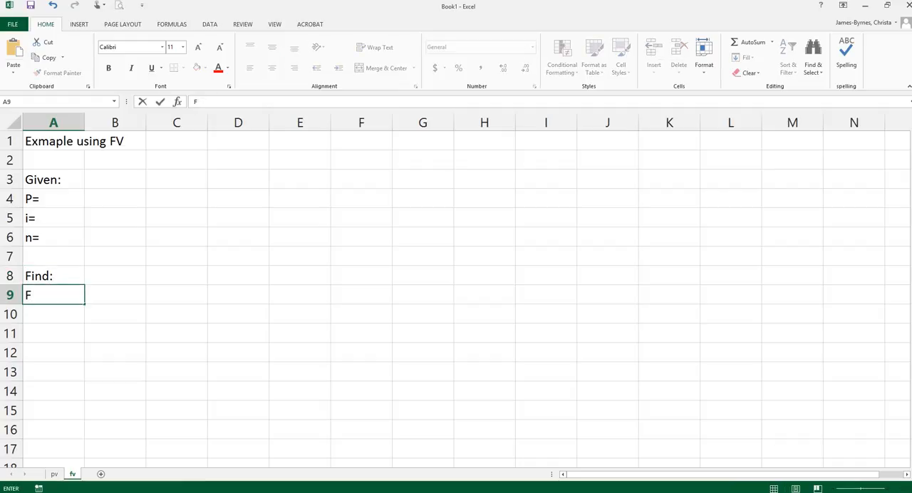
click(115, 179)
- Enter the given values P as 10,000 in B4, i as 10% in B5 and n as 8 in B6
click(114, 199)
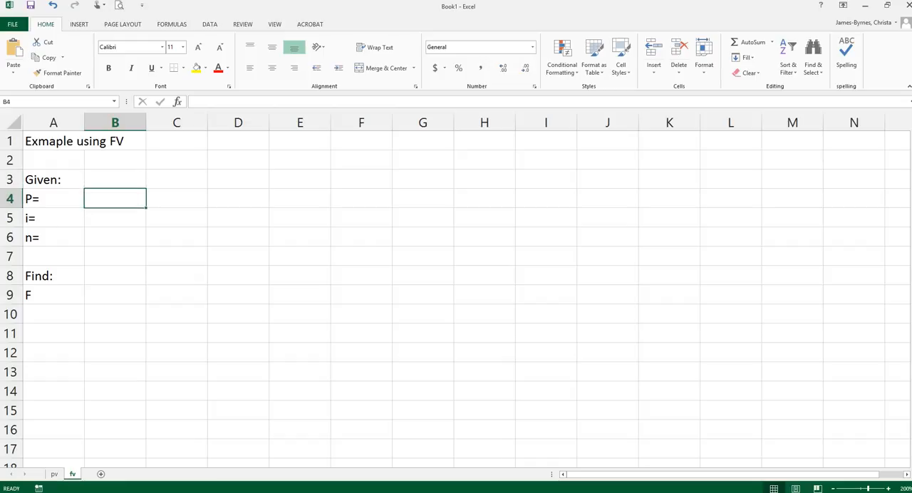
text(10)
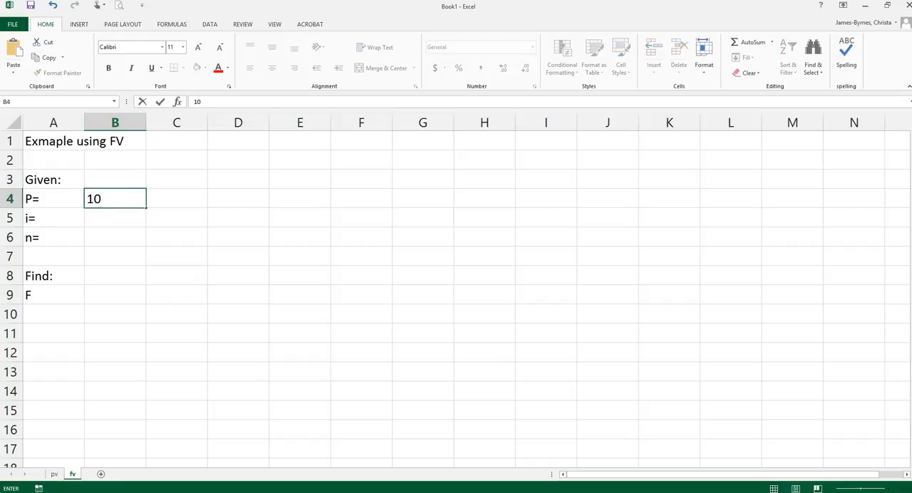
text(,000)
key(Return)
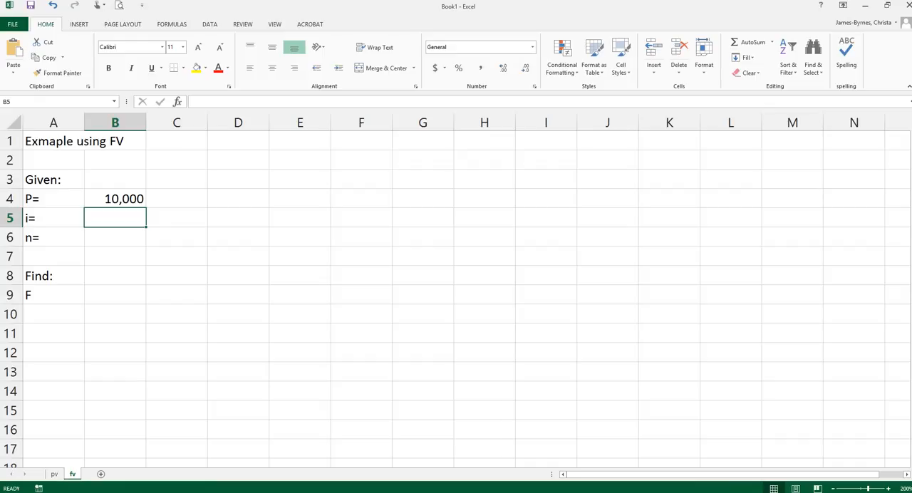
text(10%)
key(Return)
text(8)
key(Return)
key(Down)
key(Down)
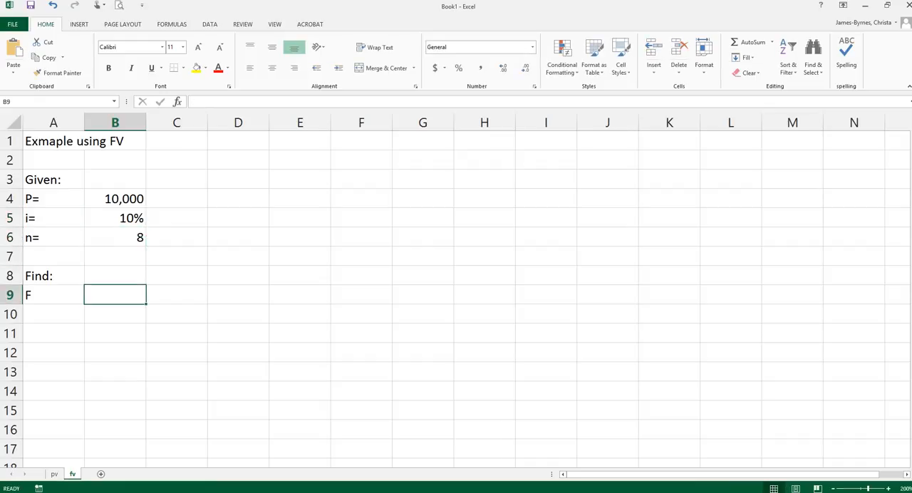
text(=)
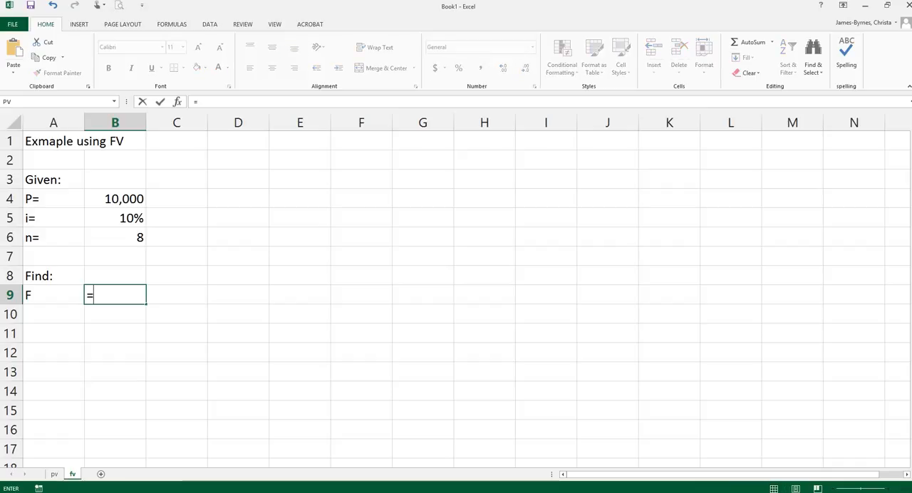
key(Escape)
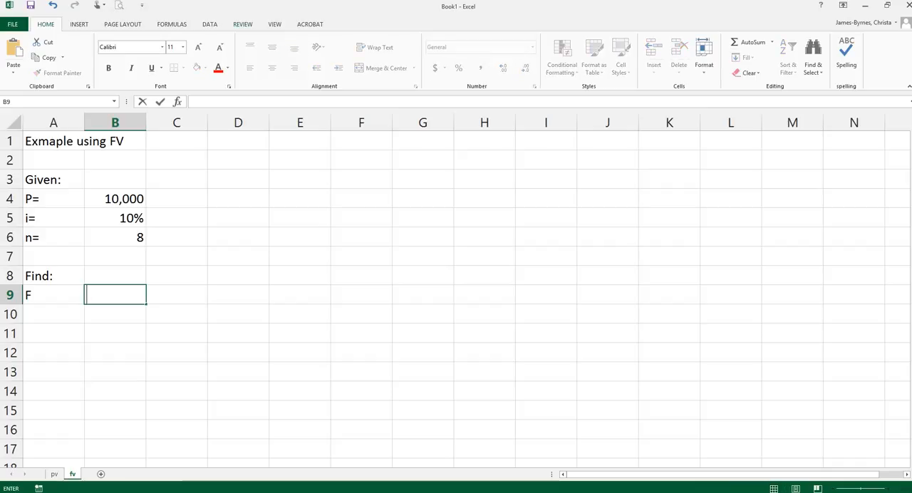
- Search the function library for "future value" and insert the FV function in B9
key(shift+F3)
text(future value)
key(Return)
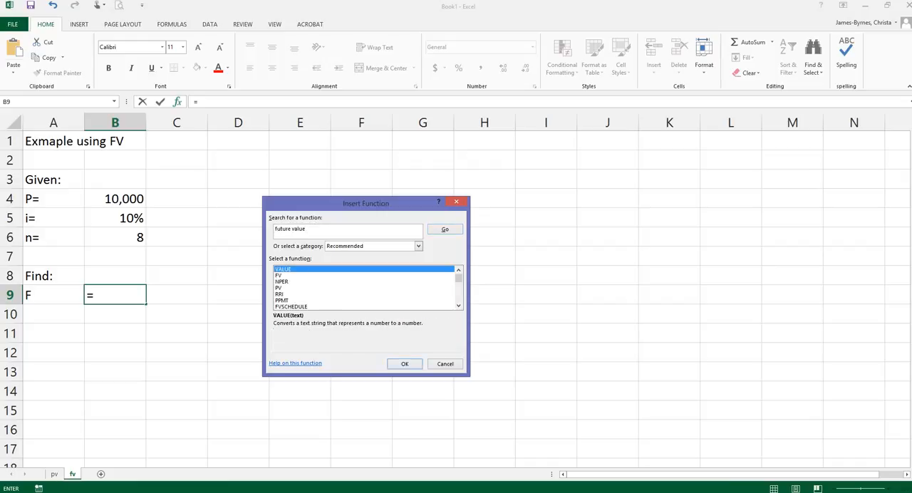
click(279, 276)
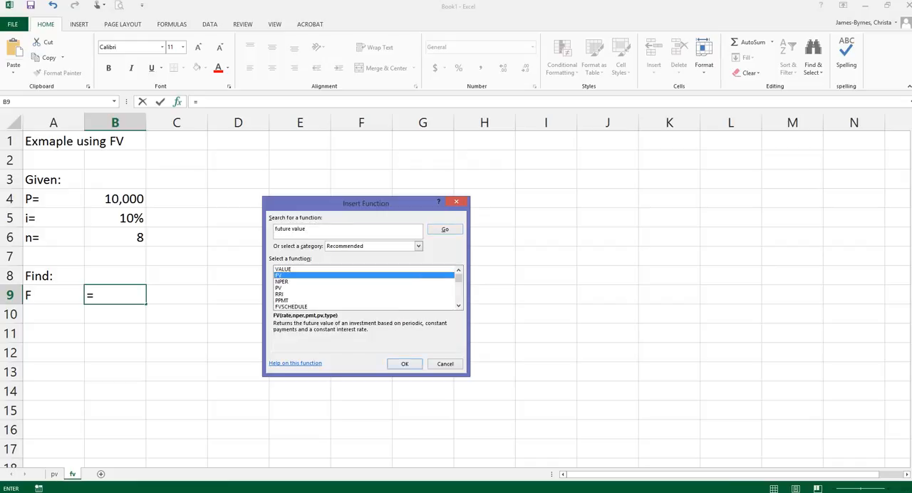
key(Return)
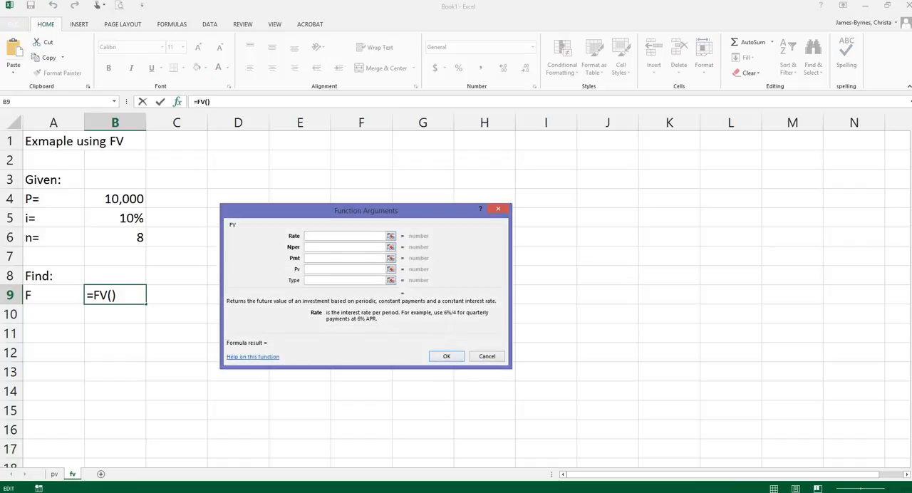
- Fill in the FV arguments with Rate from B5, Nper from B6 and Pv from B4, leaving Pmt and Type empty
click(115, 219)
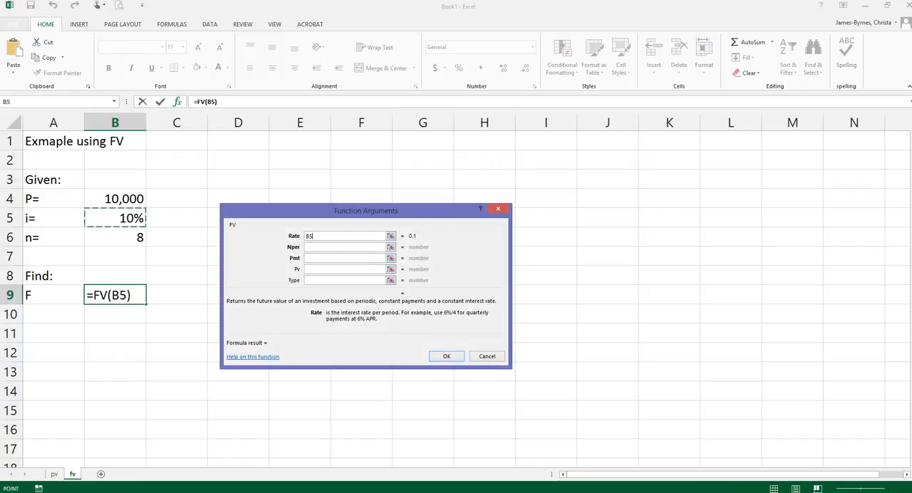
key(Tab)
click(115, 237)
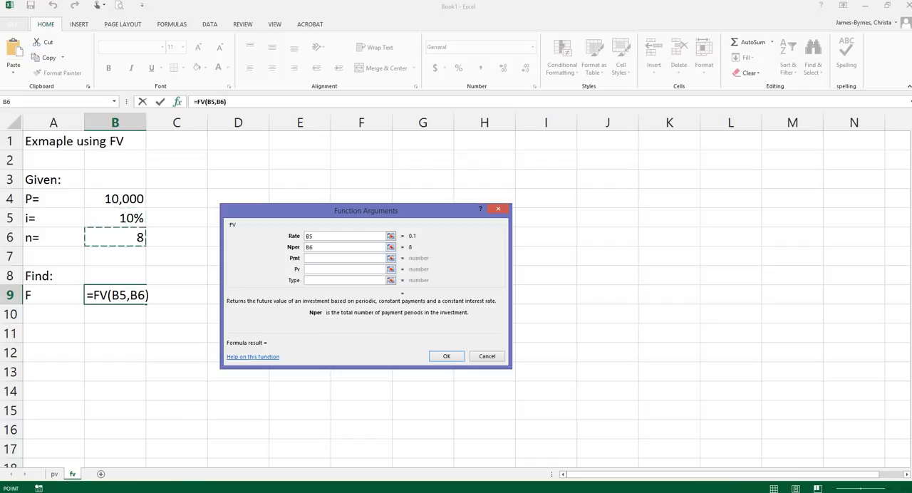
click(345, 269)
click(115, 199)
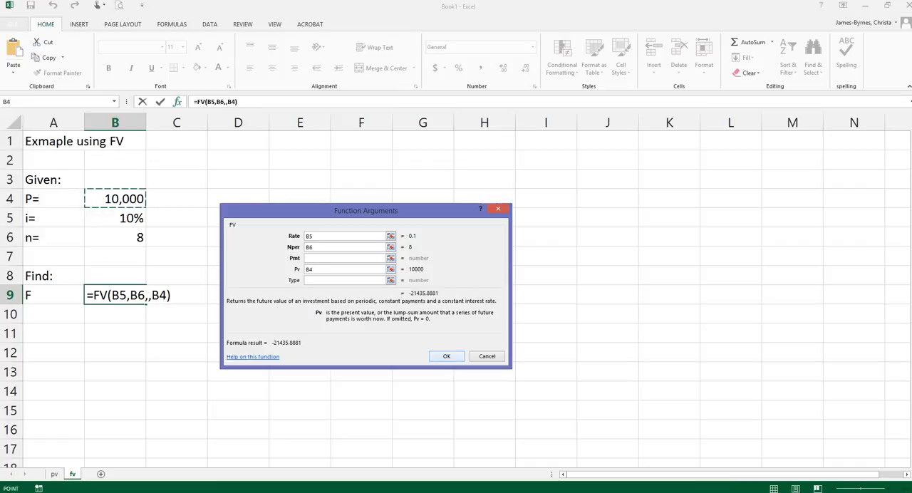
key(Return)
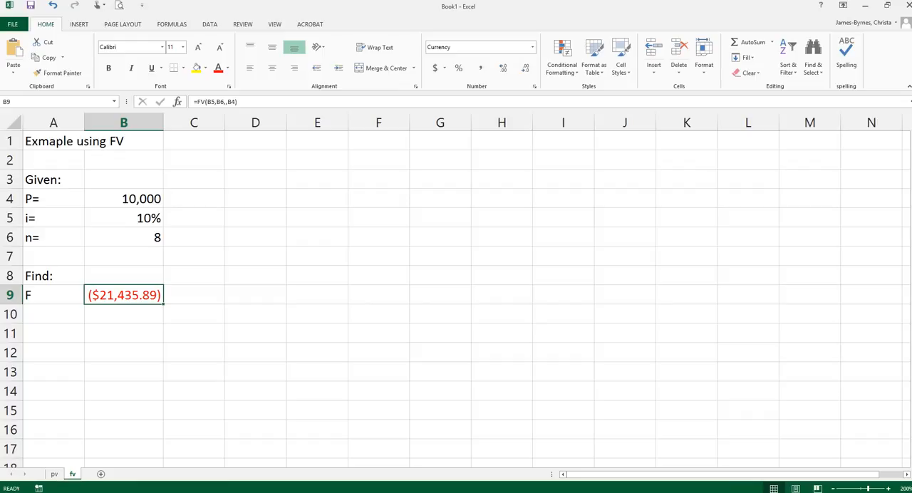
- Change the interest rate in B5 to 5% and the number of periods in B6 to 4
key(Up)
key(Up)
key(Up)
key(Up)
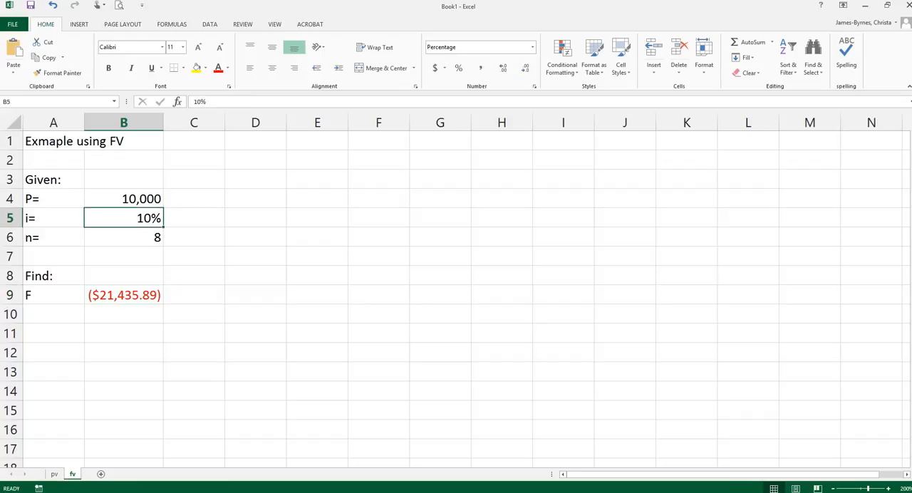
double_click(151, 218)
drag(151, 218, 130, 218)
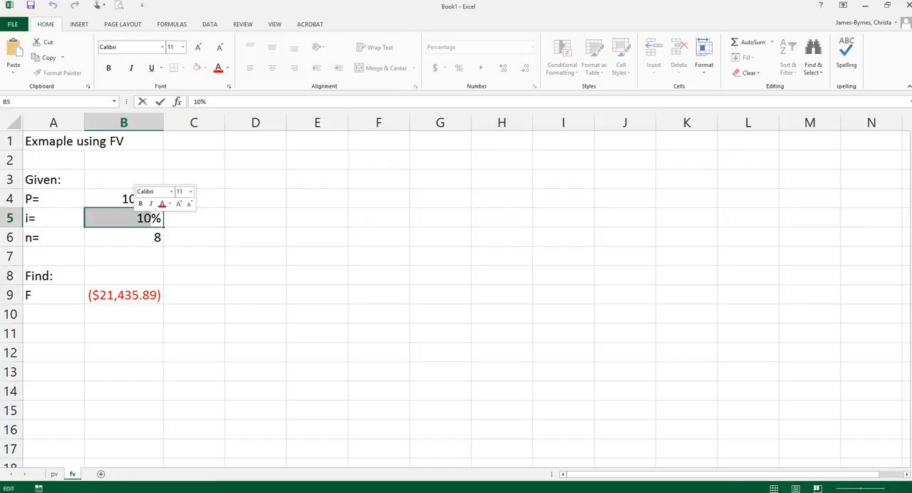
text(5)
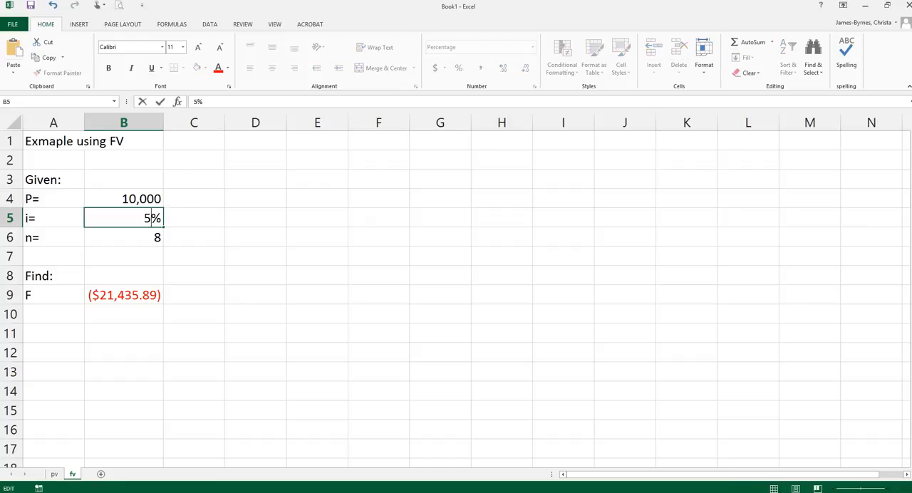
click(124, 257)
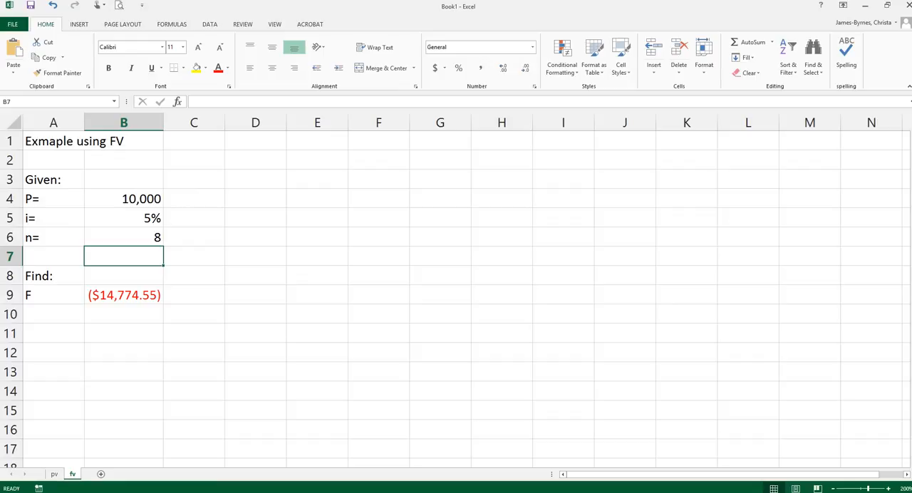
click(124, 238)
text(4)
key(Return)
- Halve the interest rate in B5 for semi-annual compounding by making its formula =5%/2
click(124, 219)
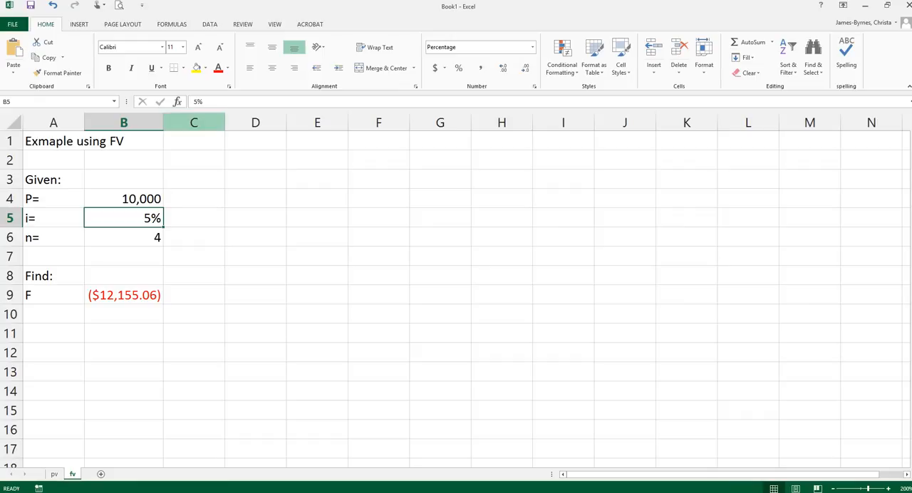
key(F2)
text(=)
text(/2)
key(Return)
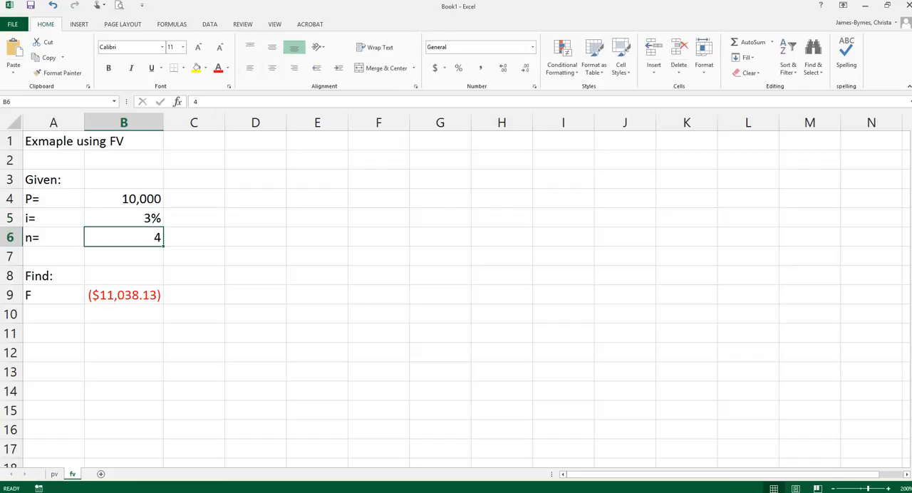
- Double the number of periods in B6 by making its formula =4*2
key(F2)
text(=4*2)
key(Delete)
key(Return)
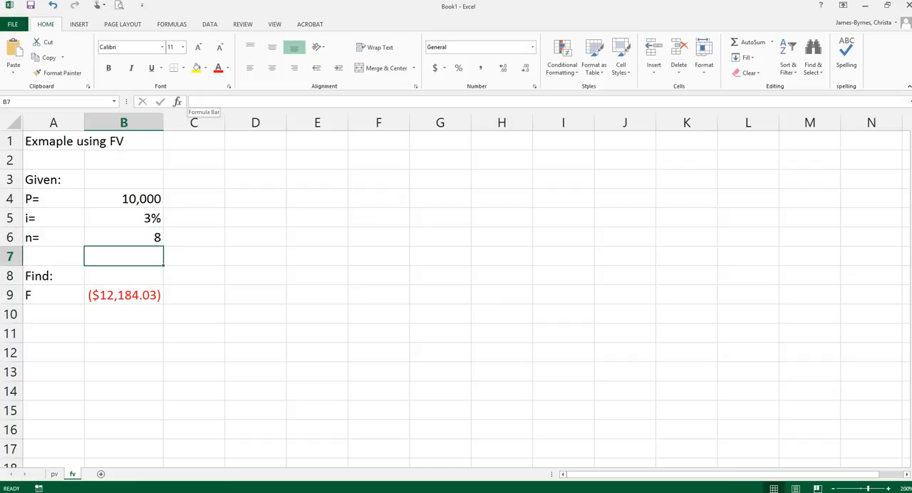